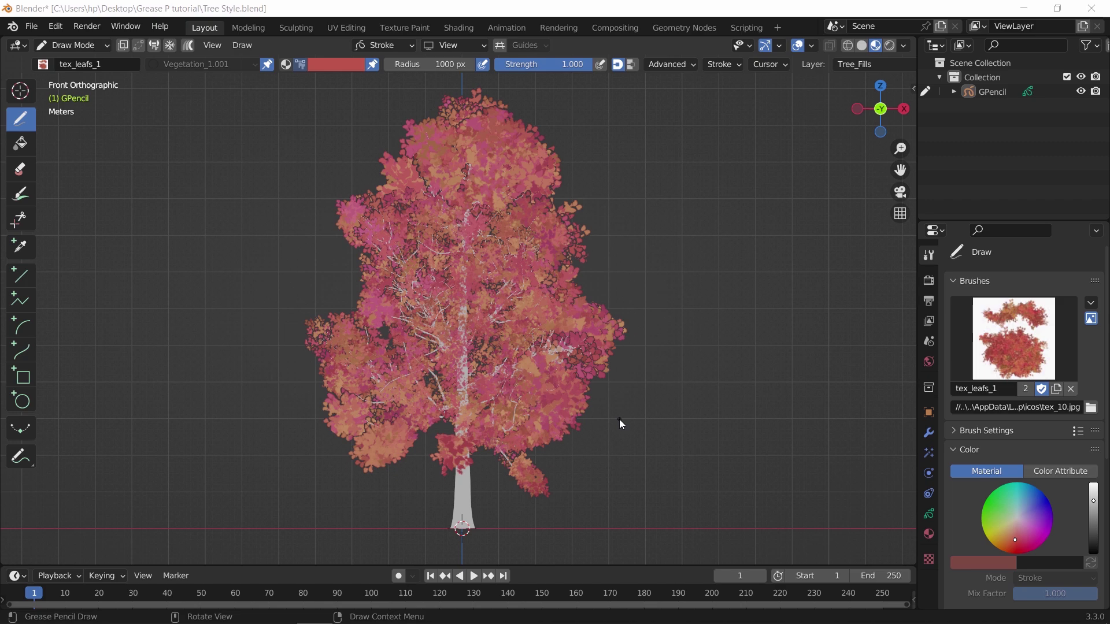
Step: Convert the Tree mesh object to a Grease Pencil object
{"action": "left_click", "coordinate": [745, 360]}
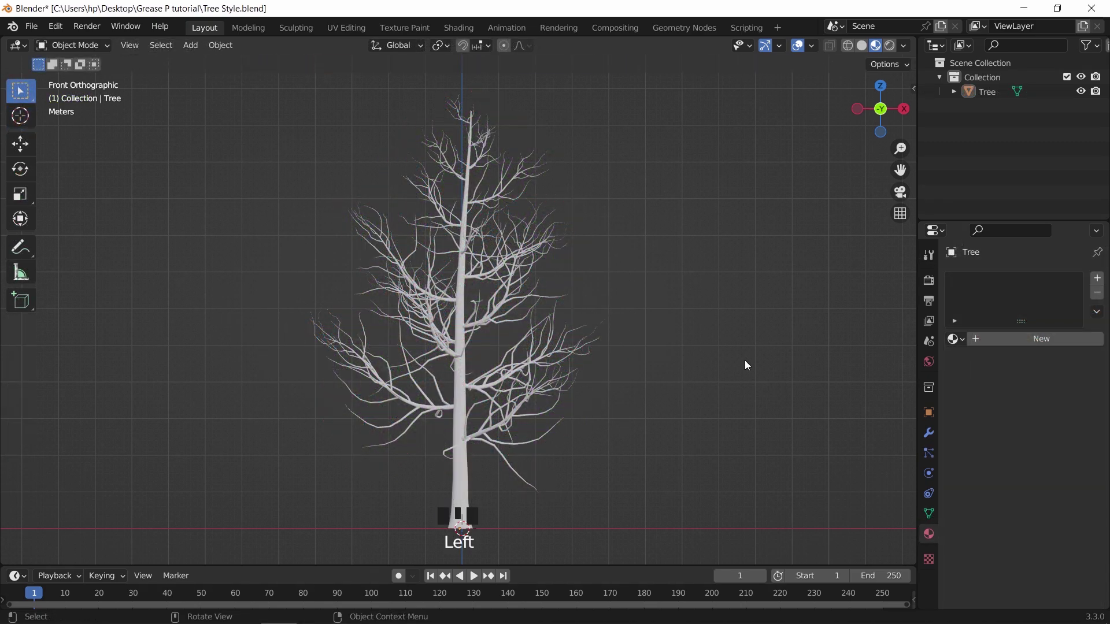
{"action": "left_click", "coordinate": [526, 367]}
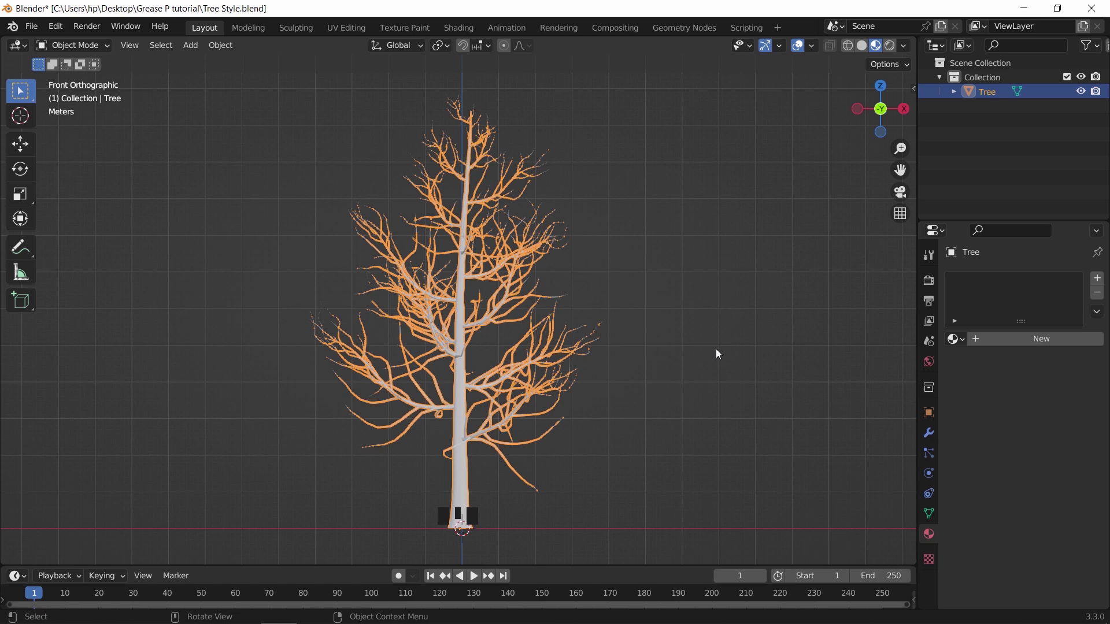
{"action": "left_click", "coordinate": [216, 48]}
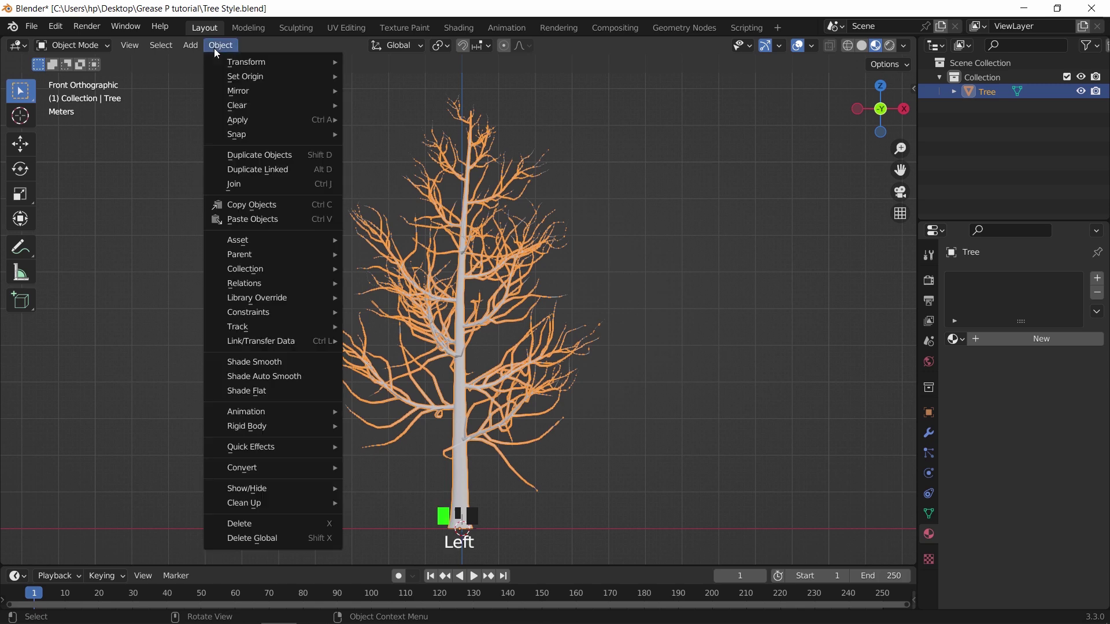
{"action": "mouse_move", "coordinate": [286, 468]}
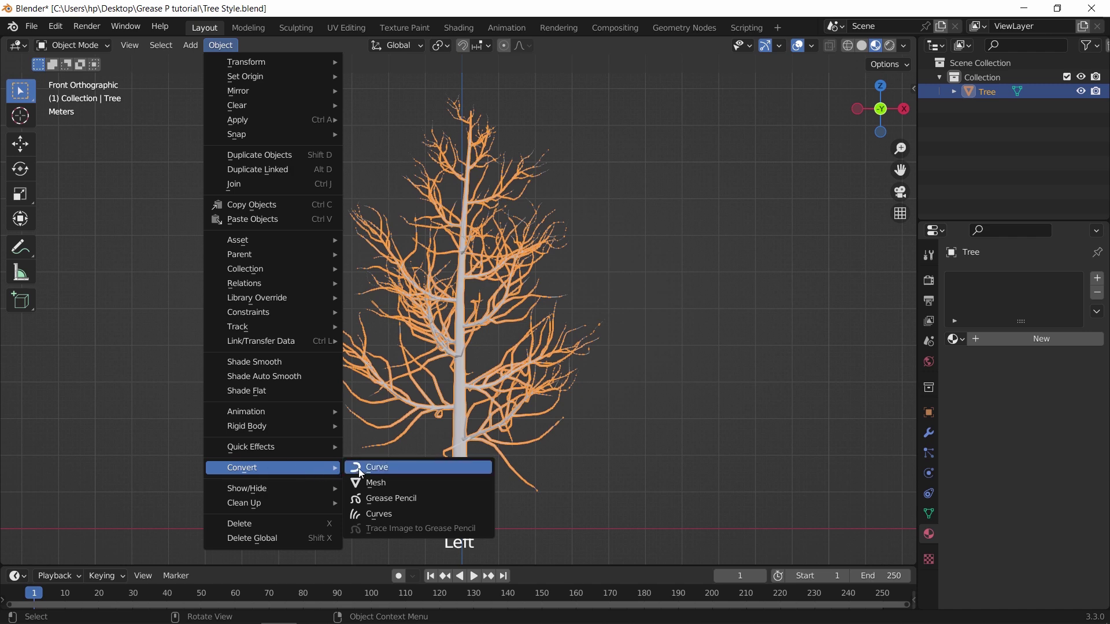
{"action": "left_click", "coordinate": [362, 499]}
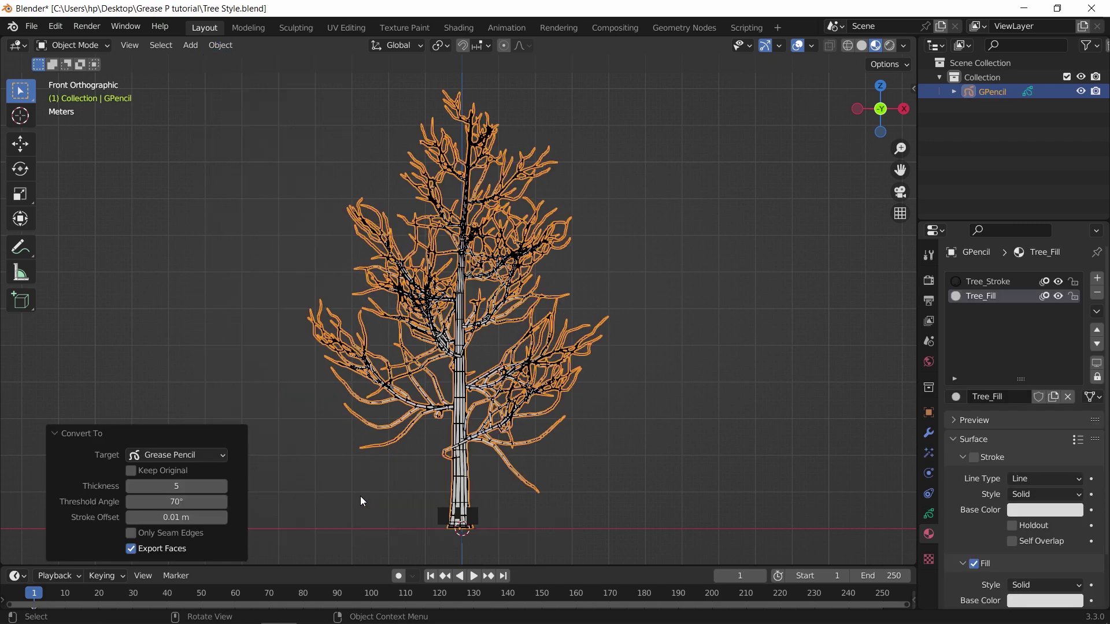
Step: Set the stroke thickness of the Grease Pencil conversion to 1
{"action": "key", "text": "KP_Decimal"}
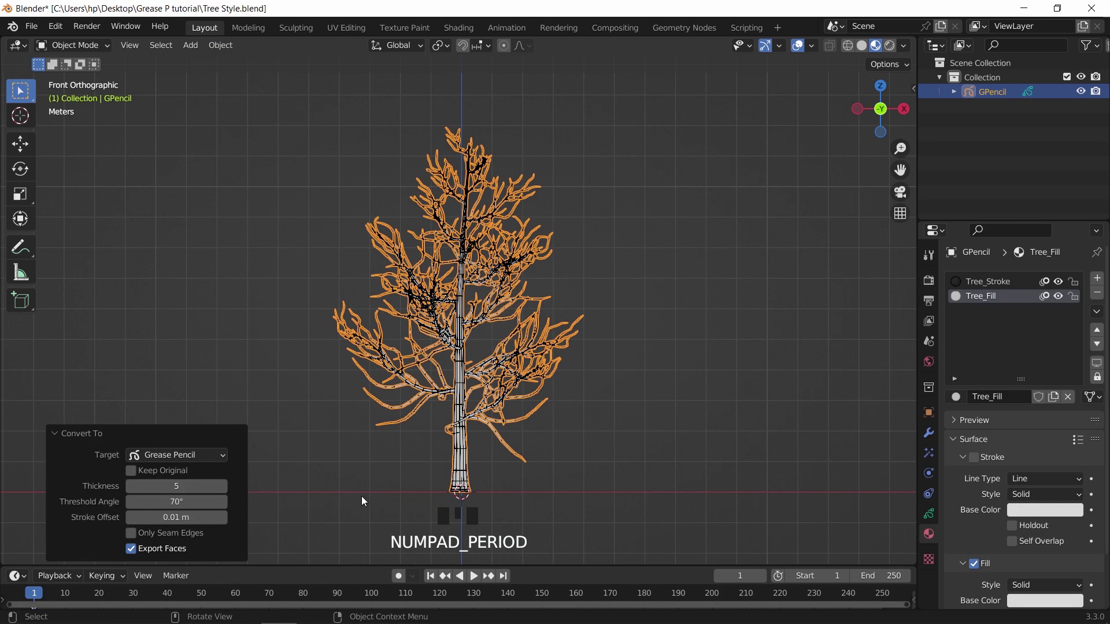
{"action": "scroll", "coordinate": [464, 396], "scroll_direction": "up", "scroll_amount": 8}
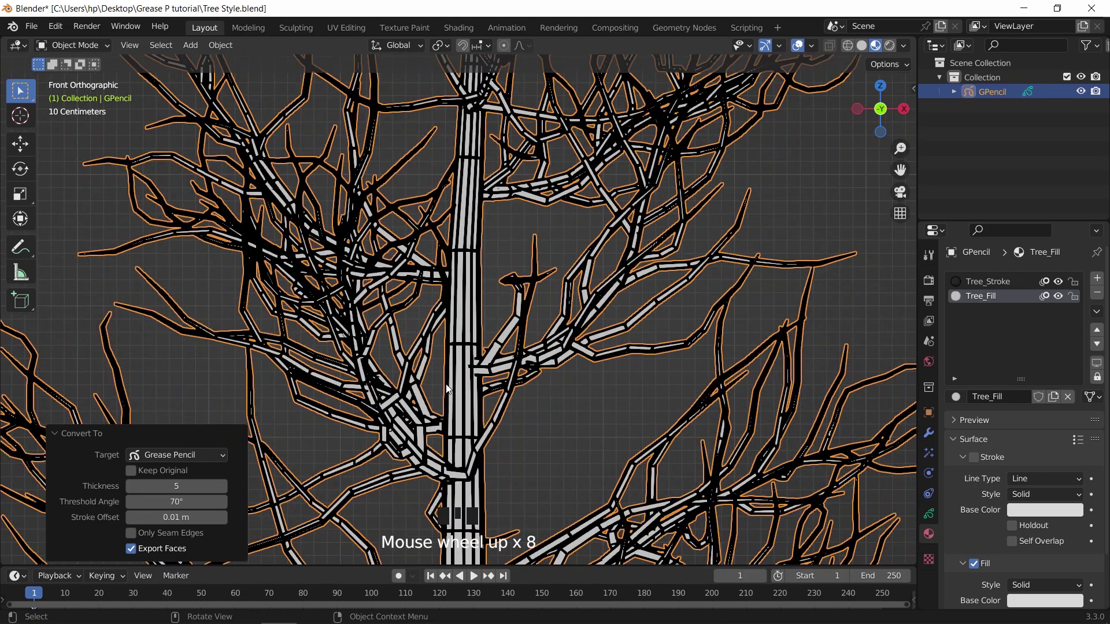
{"action": "left_click", "coordinate": [185, 483]}
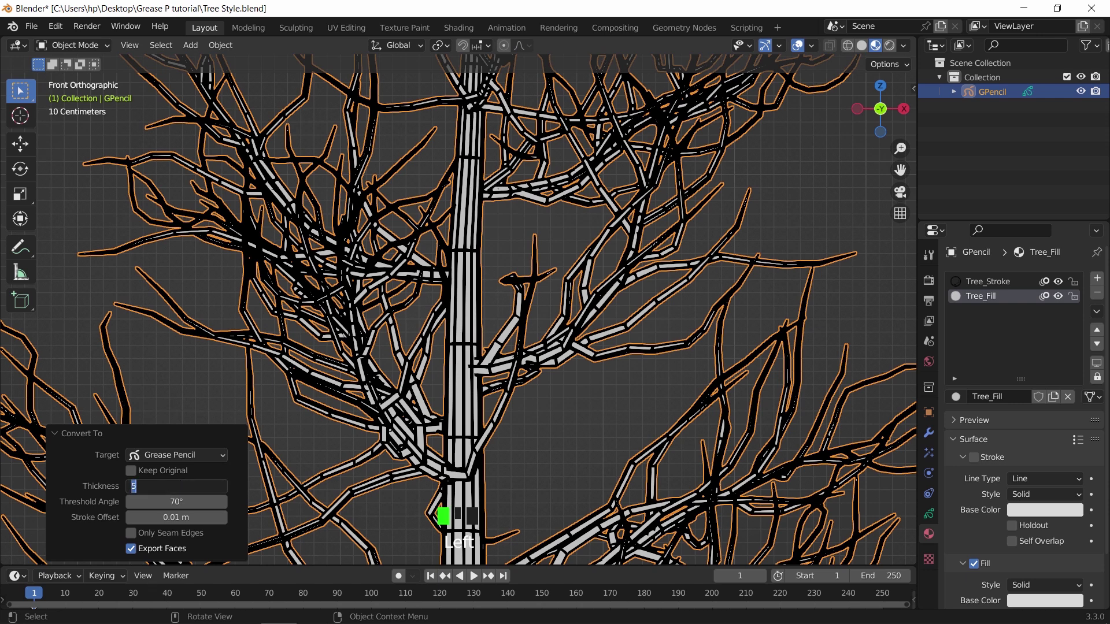
{"action": "type", "text": "1"}
{"action": "key", "text": "Return"}
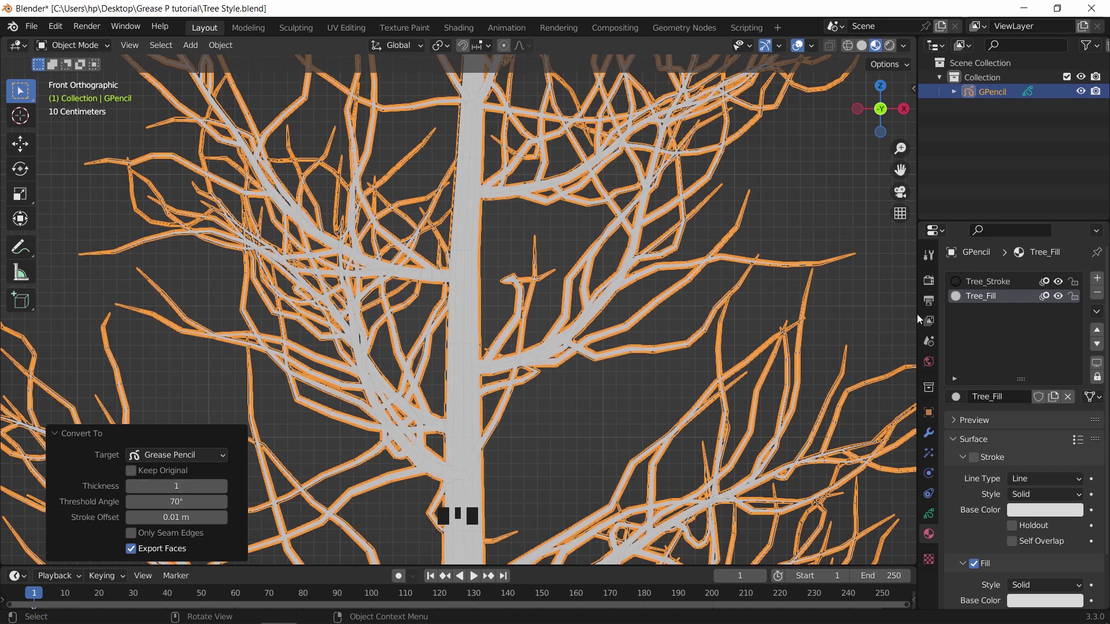
Step: Toggle the visibility of the Tree_Fill and Tree_Stroke materials off and on to compare their effect on the tree
{"action": "left_click", "coordinate": [1053, 294]}
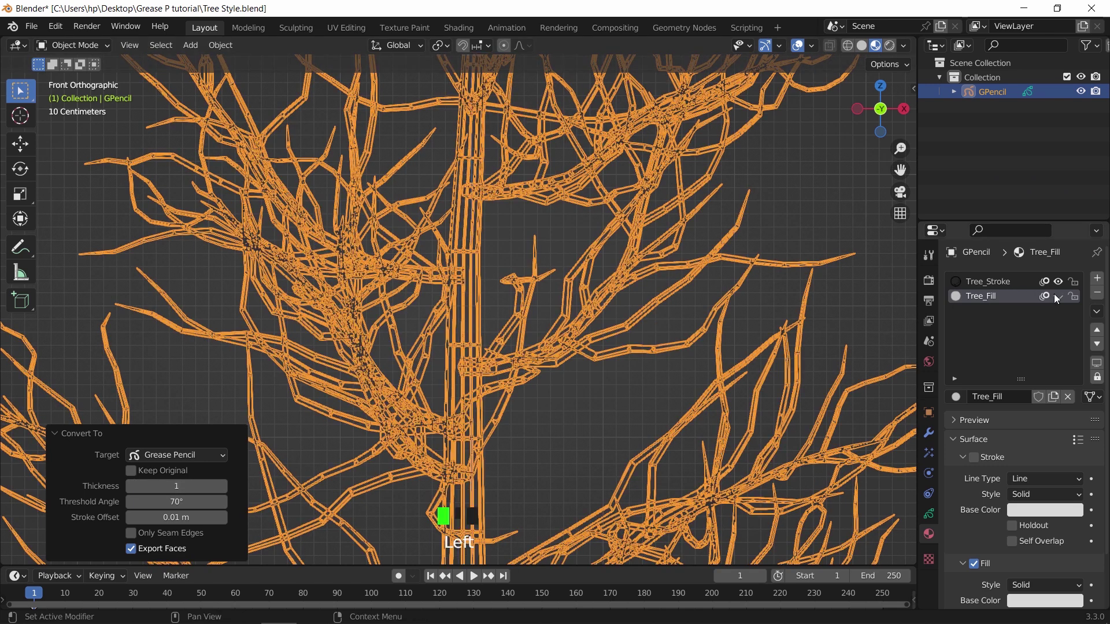
{"action": "left_click", "coordinate": [1053, 294]}
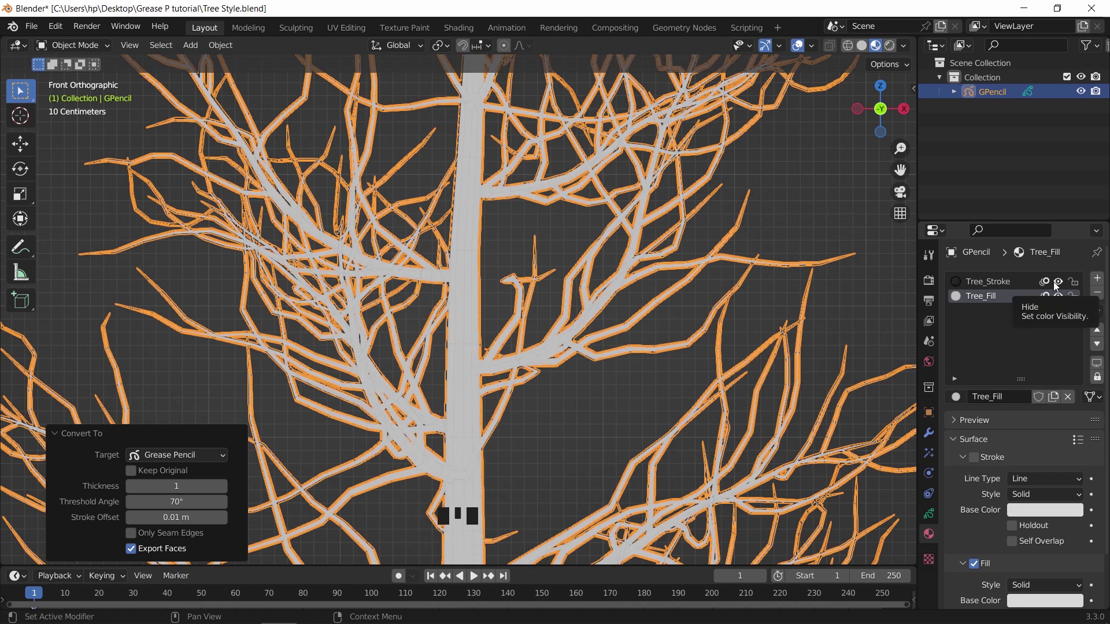
{"action": "left_click", "coordinate": [1058, 282]}
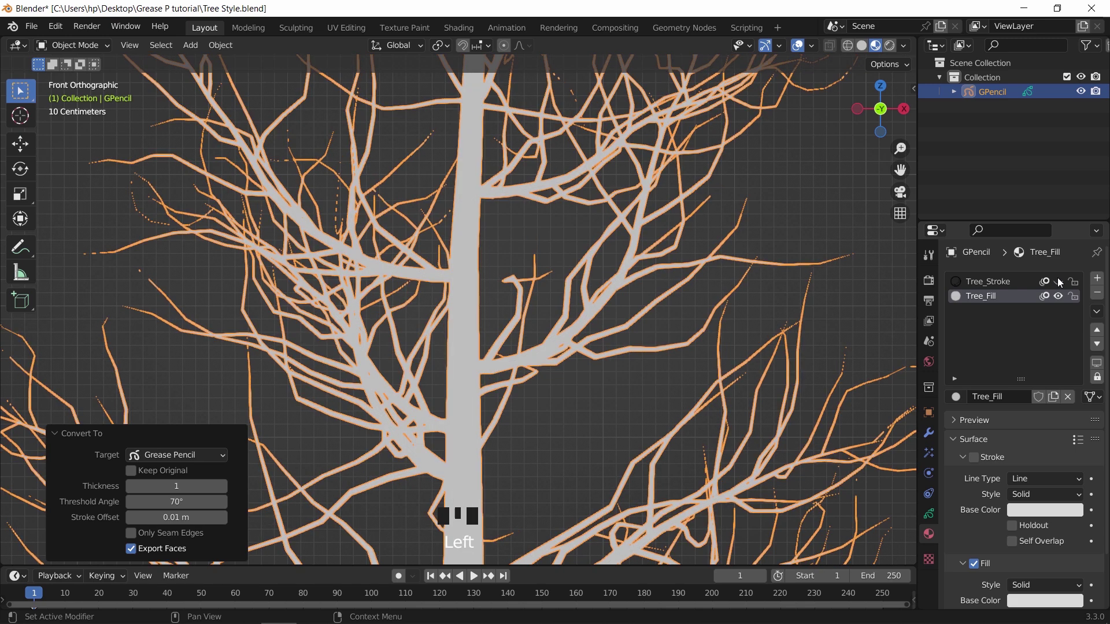
{"action": "left_click", "coordinate": [1058, 281]}
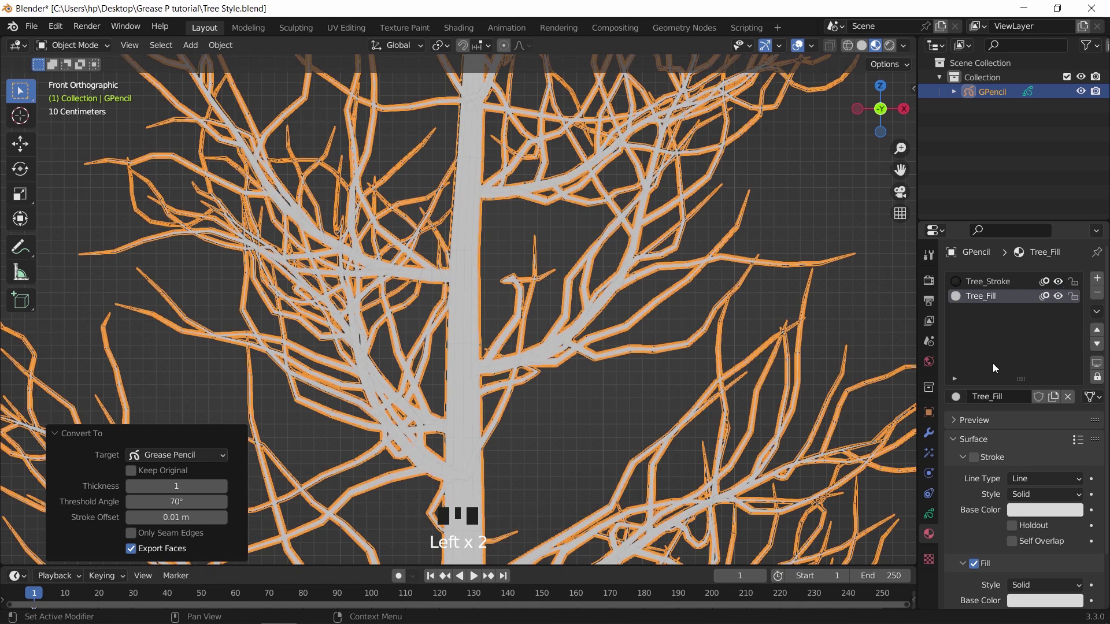
Step: Remove the Tree_Lines layer from the Grease Pencil object, keeping the Tree_Fills layer
{"action": "left_click", "coordinate": [929, 513]}
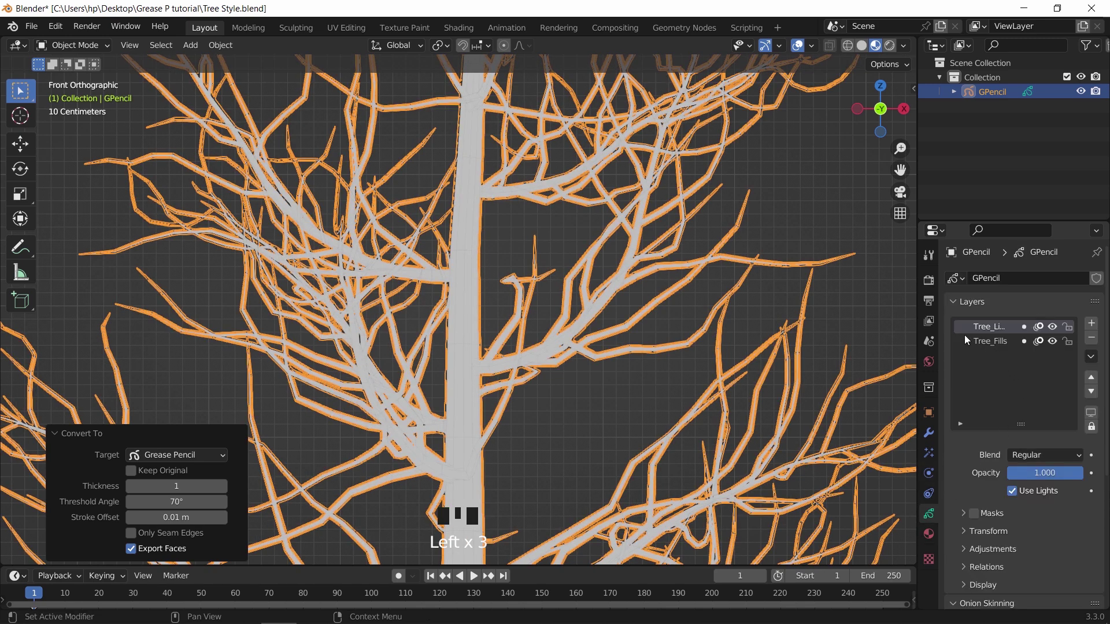
{"action": "left_click_drag", "start_coordinate": [918, 340], "coordinate": [885, 339]}
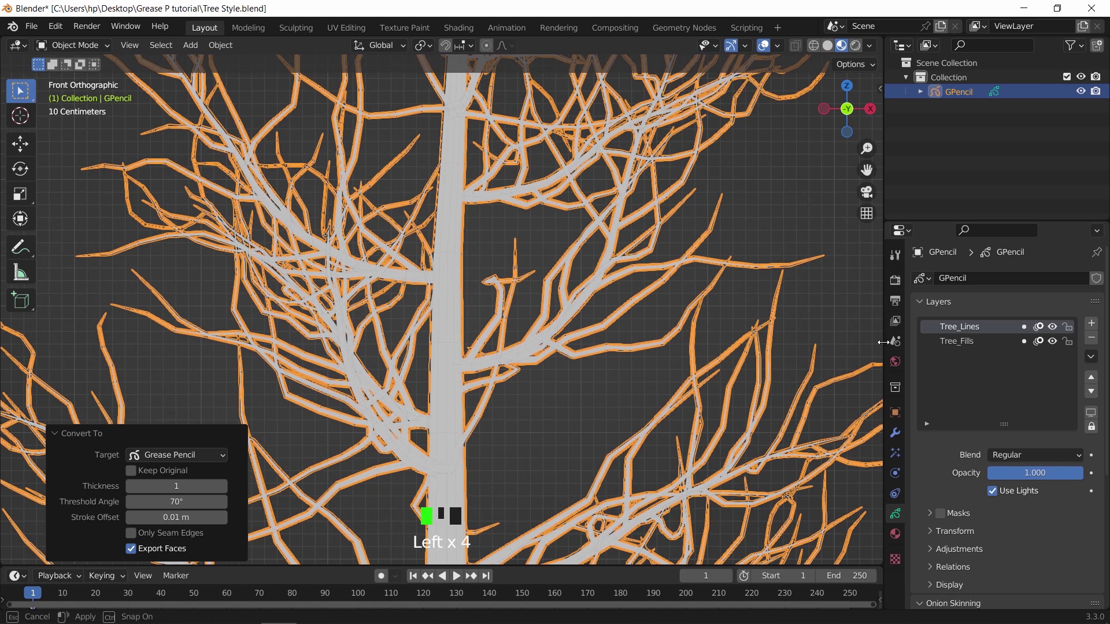
{"action": "left_click", "coordinate": [1053, 327]}
{"action": "left_click", "coordinate": [1053, 327]}
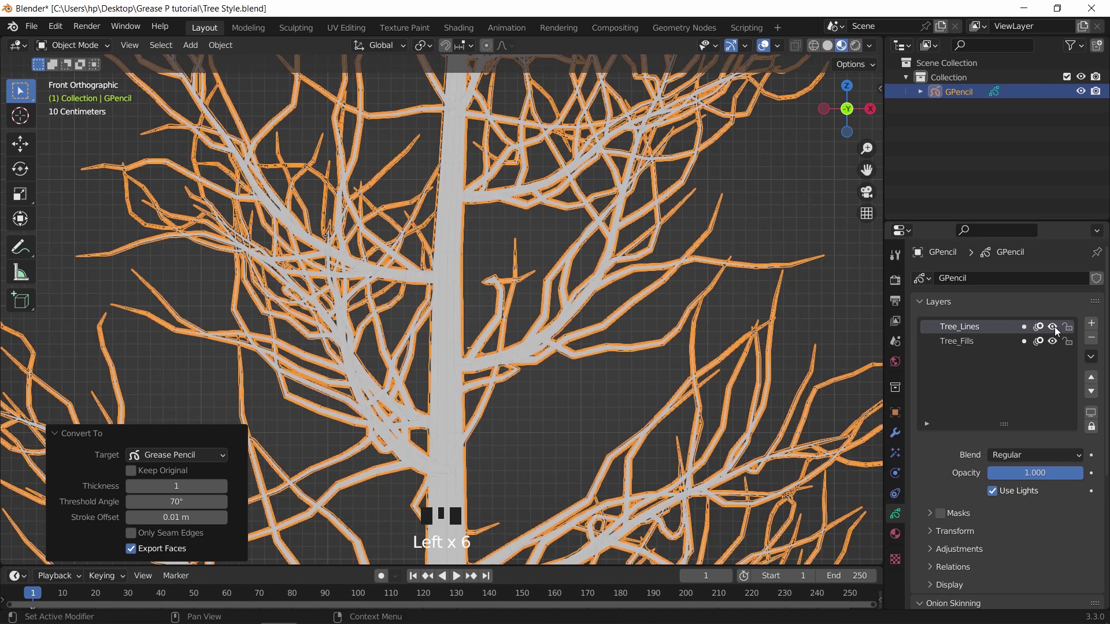
{"action": "left_click", "coordinate": [1092, 338]}
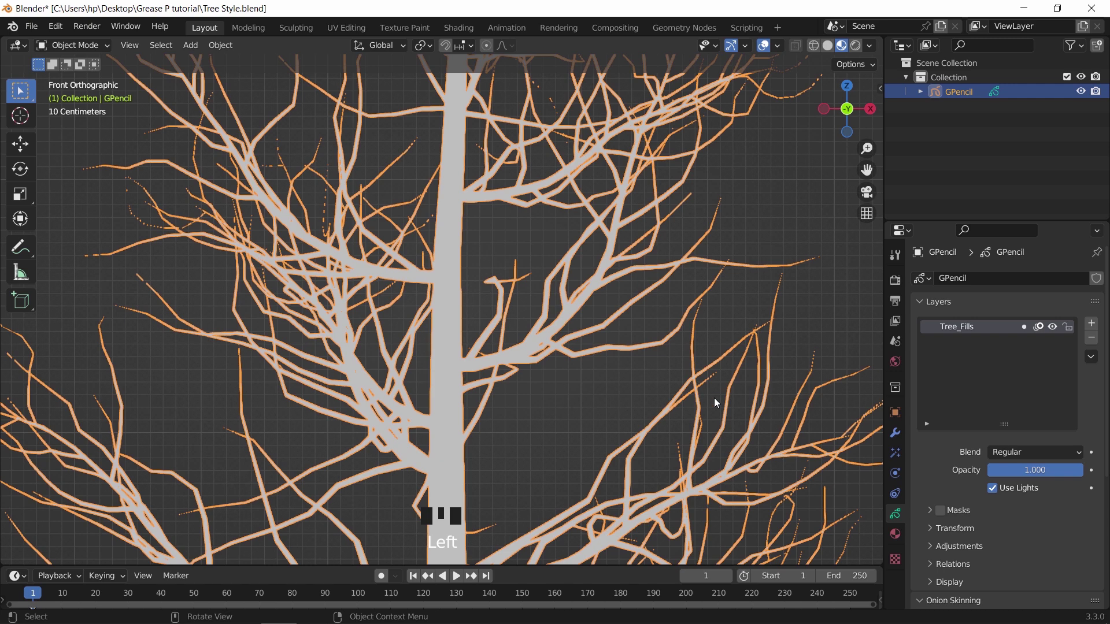
Step: Select the whole Grease Pencil tree and switch it to Draw Mode
{"action": "scroll", "coordinate": [475, 312], "scroll_direction": "down", "scroll_amount": 4}
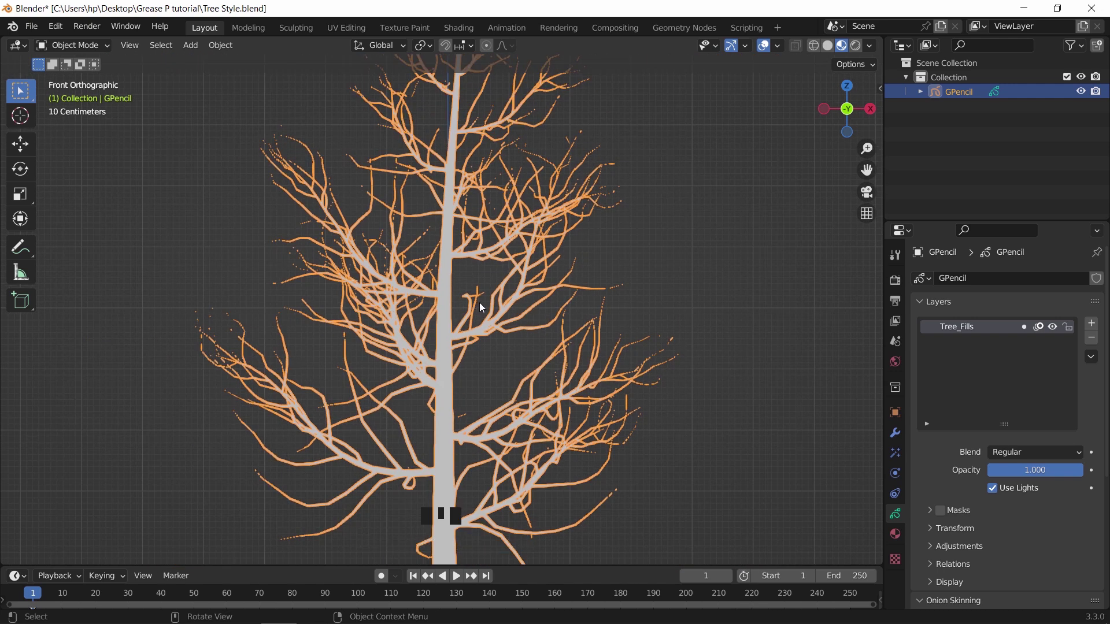
{"action": "scroll", "coordinate": [479, 303], "scroll_direction": "down", "scroll_amount": 2}
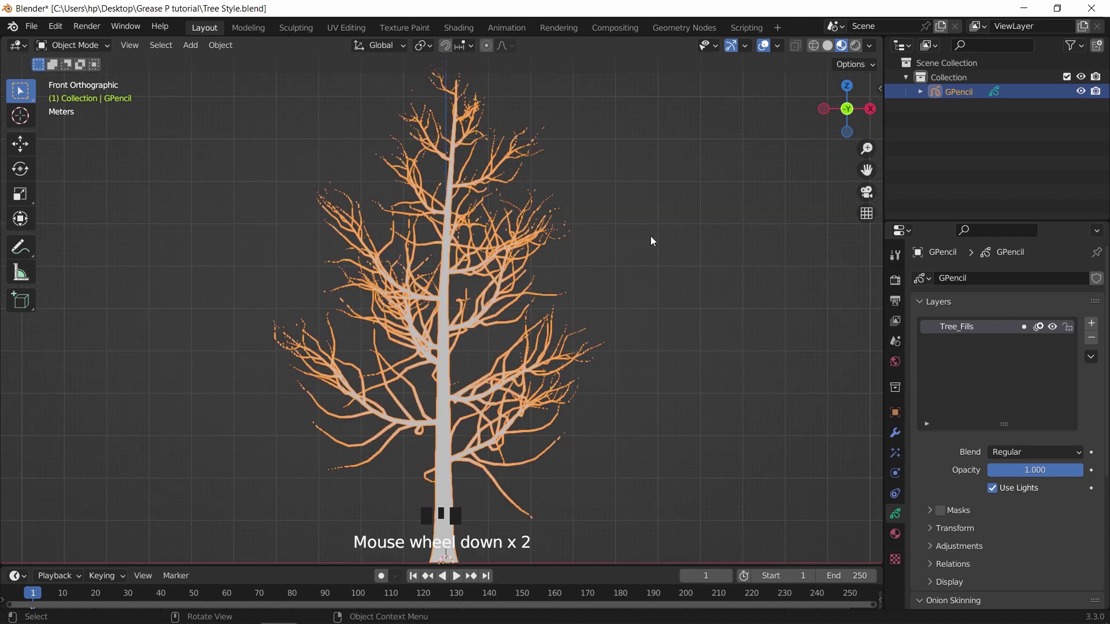
{"action": "left_click", "coordinate": [551, 259]}
{"action": "left_click", "coordinate": [529, 253]}
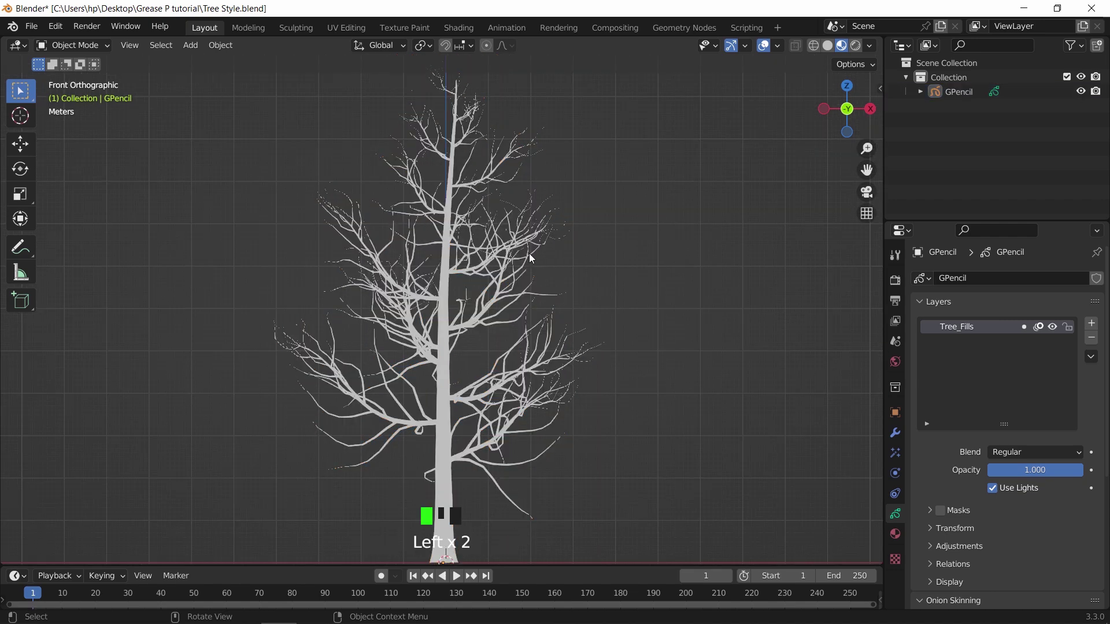
{"action": "left_click", "coordinate": [86, 46]}
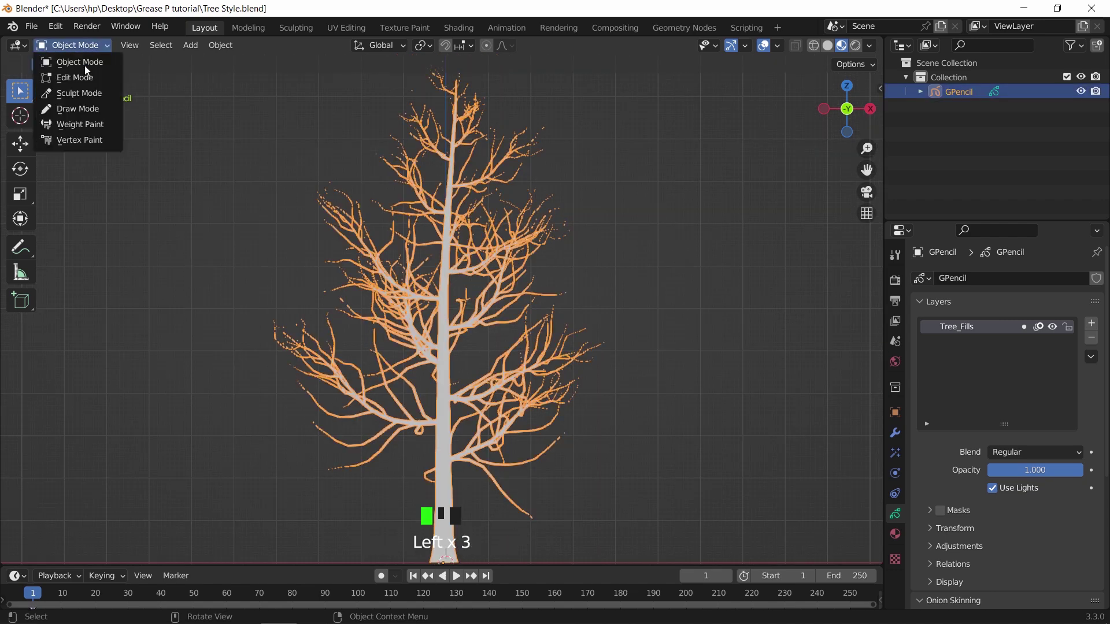
{"action": "left_click", "coordinate": [82, 109]}
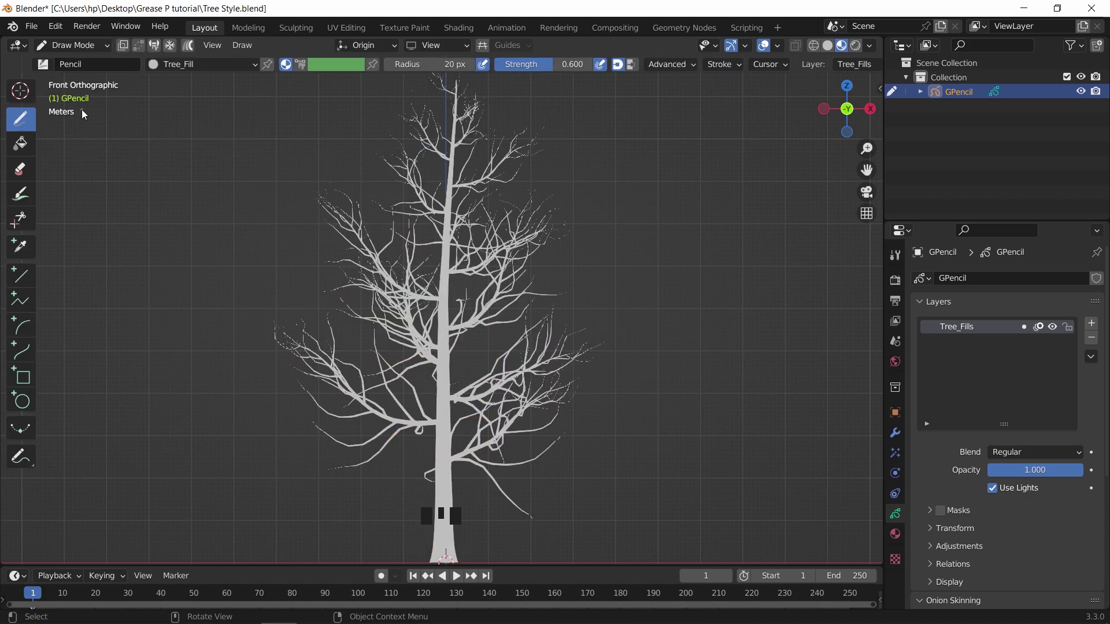
Step: Display the Draw tool's brush settings and look at the extra brush options
{"action": "left_click", "coordinate": [895, 261]}
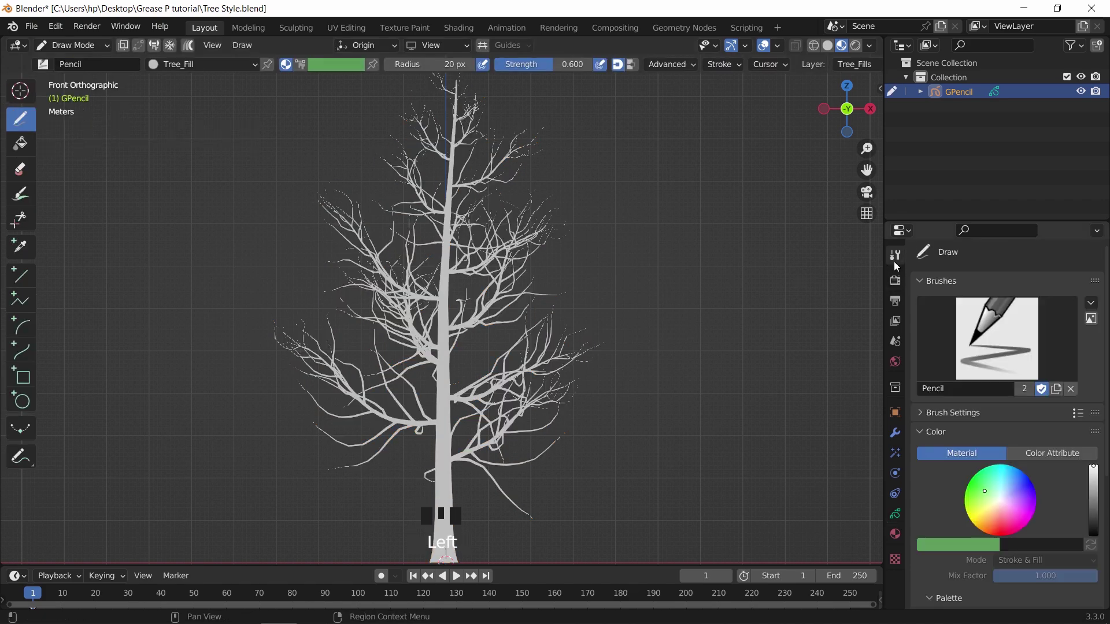
{"action": "left_click", "coordinate": [965, 333]}
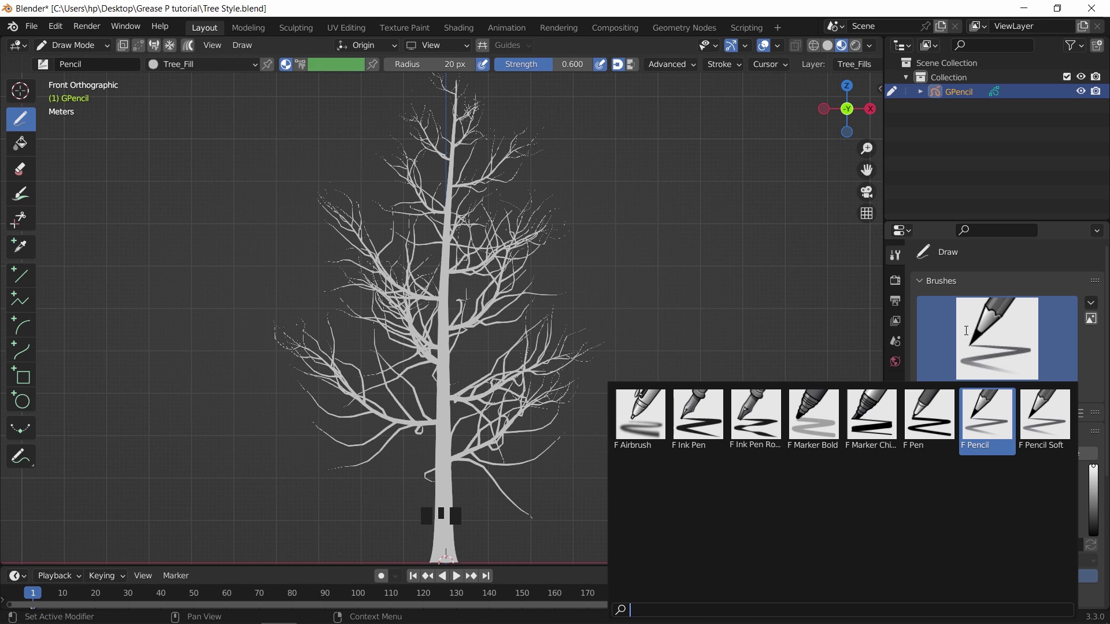
{"action": "left_click", "coordinate": [1091, 303]}
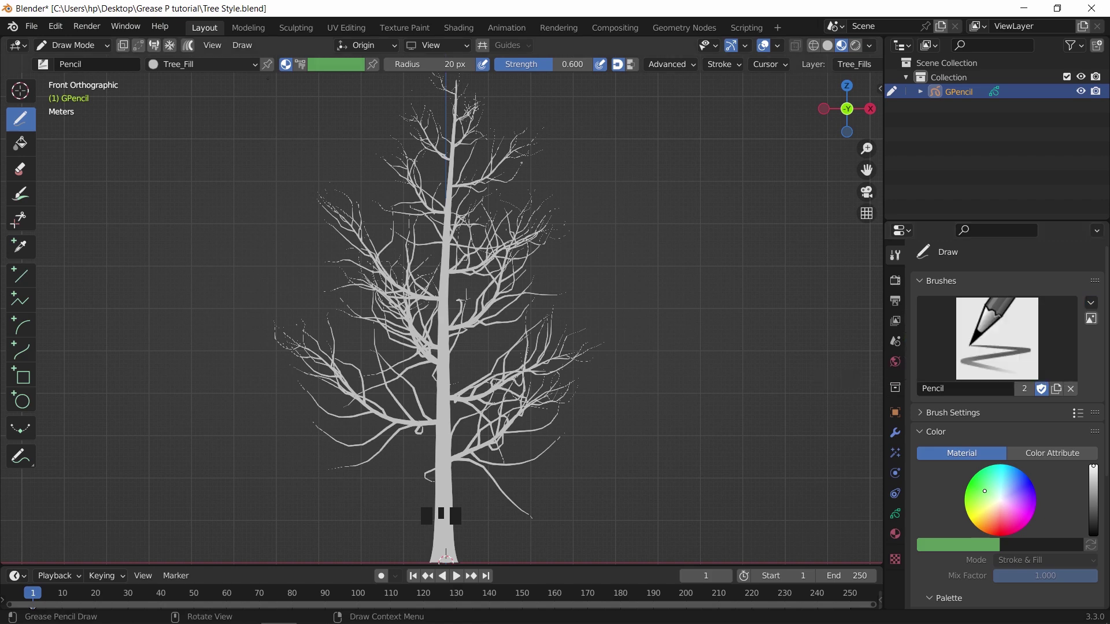
Step: Search the add-on preferences for "grease" to check whether Grease Pencil Tools is enabled
{"action": "left_click", "coordinate": [39, 26]}
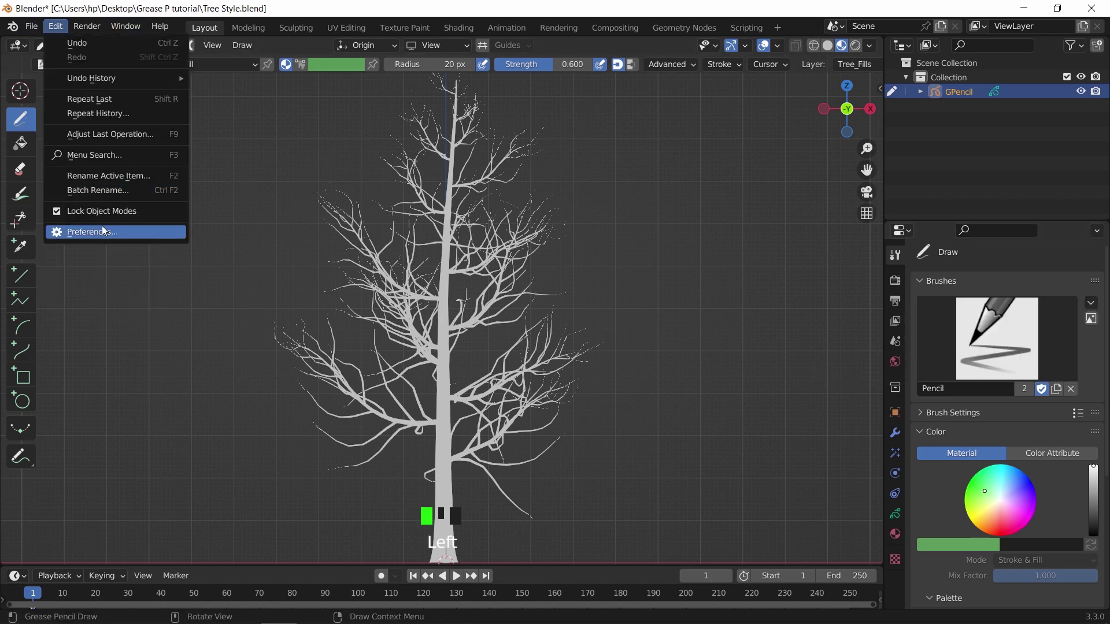
{"action": "left_click", "coordinate": [100, 231]}
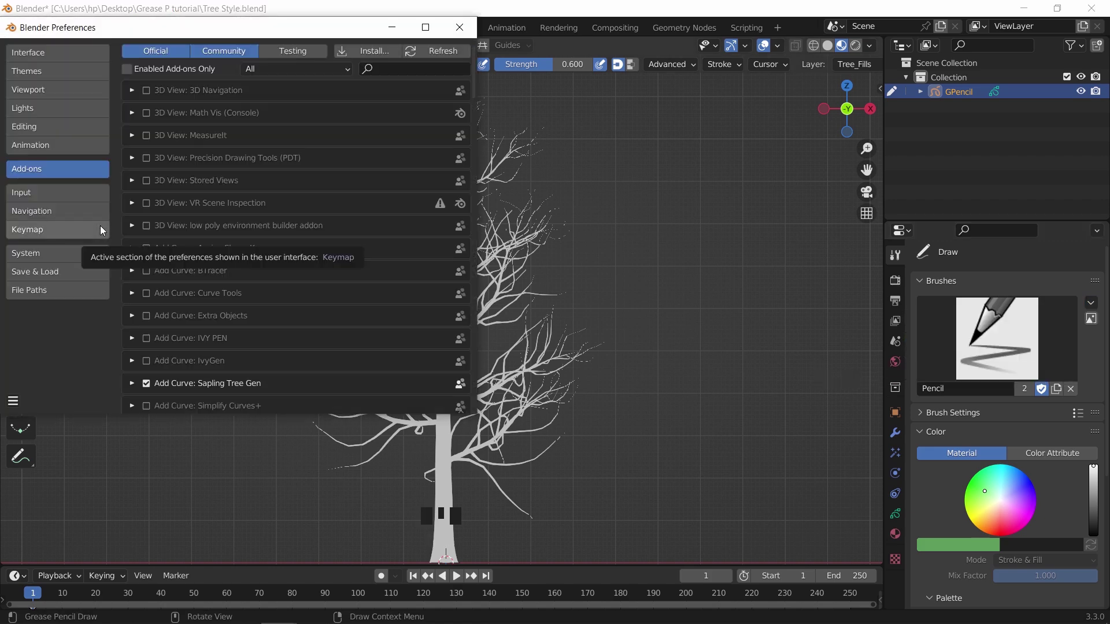
{"action": "left_click", "coordinate": [364, 69]}
{"action": "type", "text": "grease"}
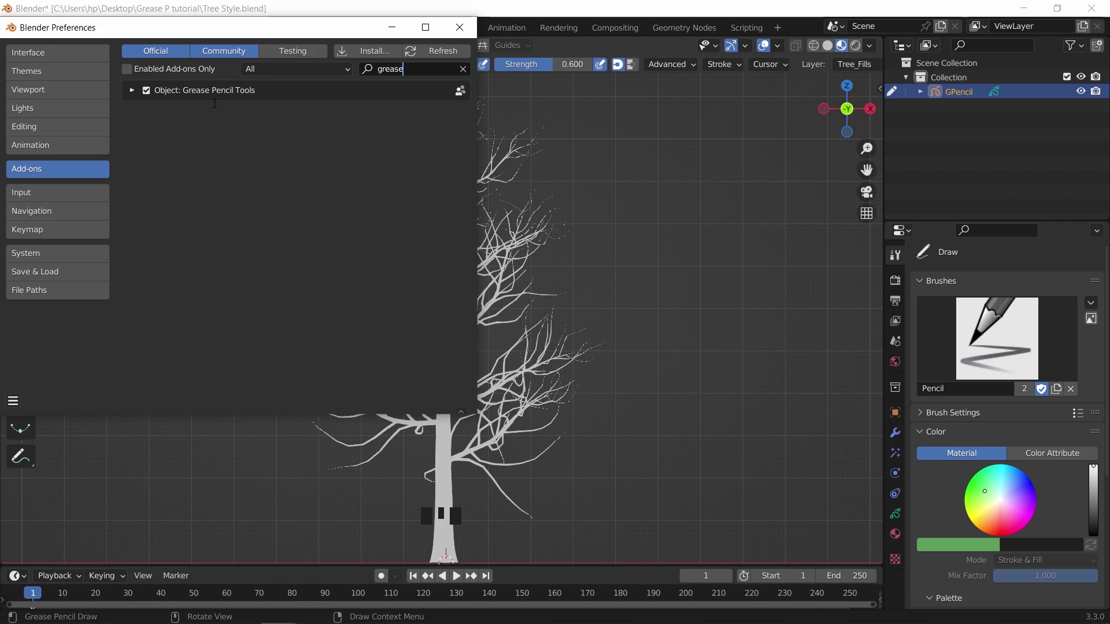
{"action": "left_click", "coordinate": [459, 27]}
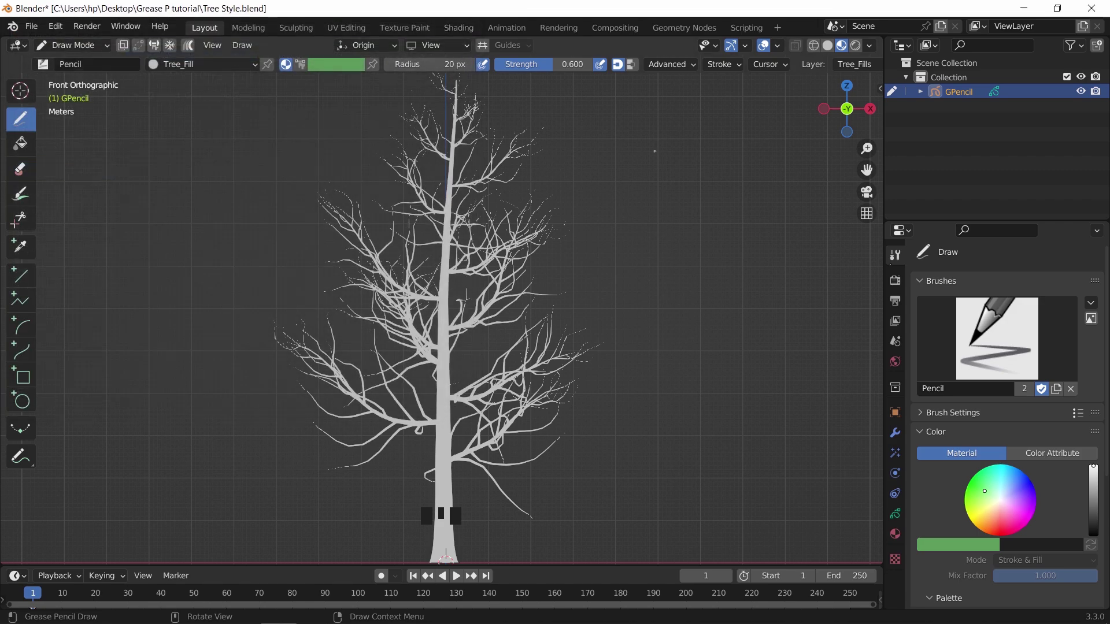
Step: Import the texture brush pack and choose the tex_leafs_1 brush for drawing
{"action": "left_click", "coordinate": [1091, 302]}
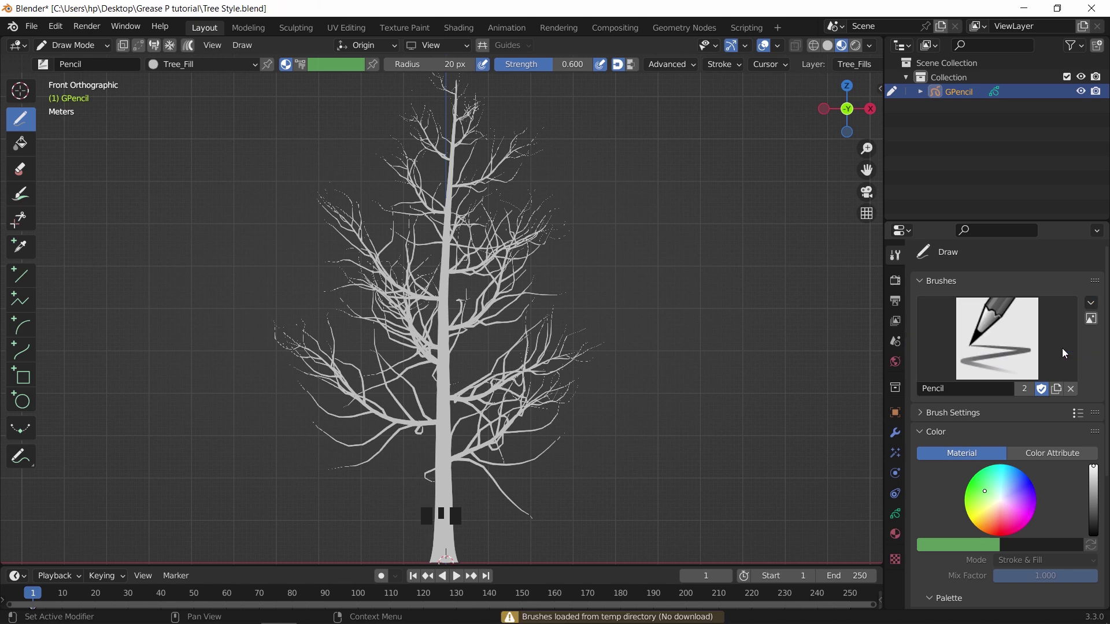
{"action": "left_click", "coordinate": [1044, 348]}
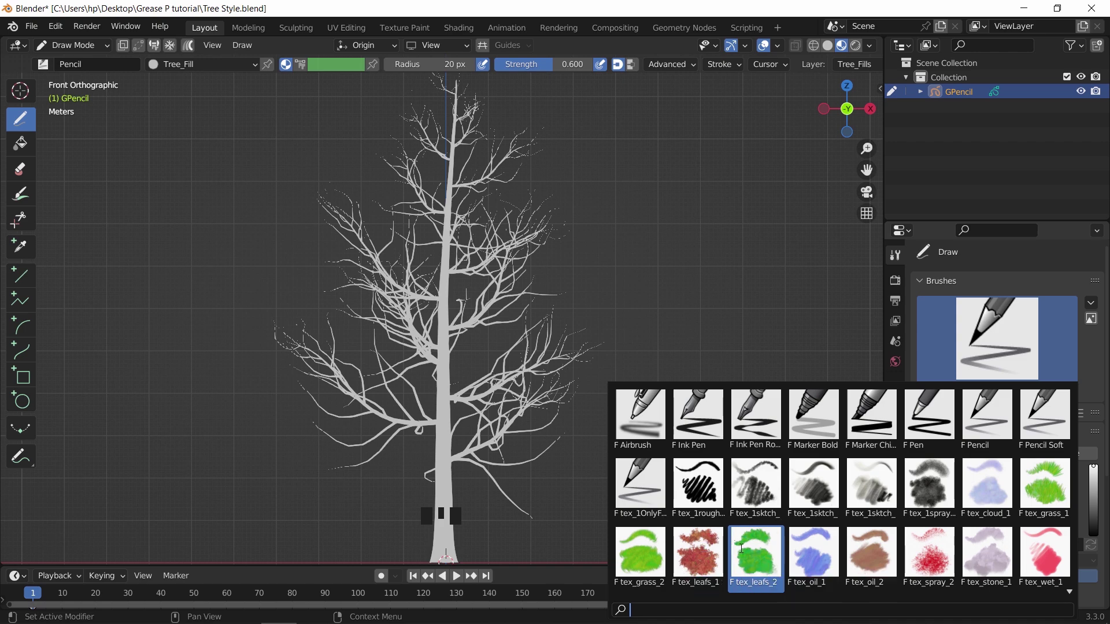
{"action": "left_click", "coordinate": [696, 550]}
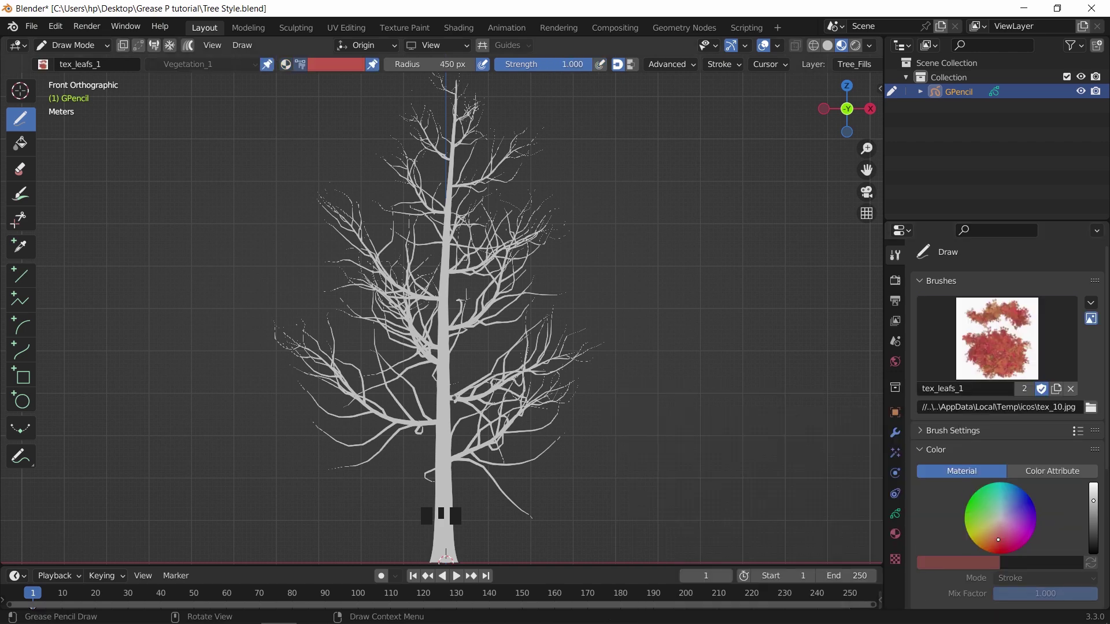
Step: Set the leaf brush's radius to 600 px and its strength to 1.000
{"action": "left_click", "coordinate": [450, 63]}
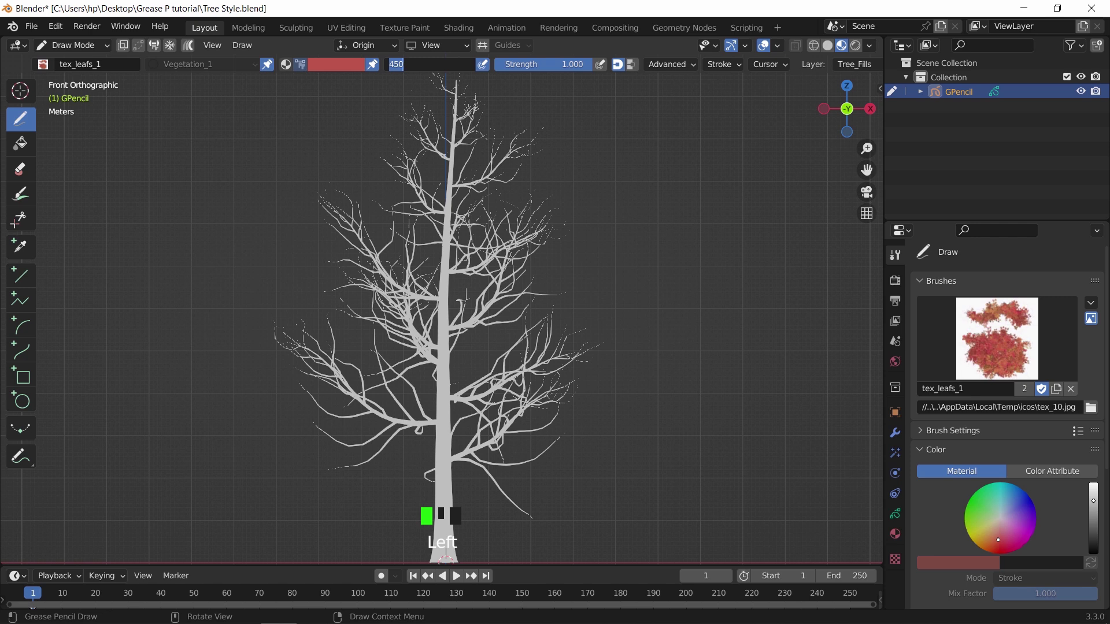
{"action": "type", "text": "600"}
{"action": "key", "text": "Return"}
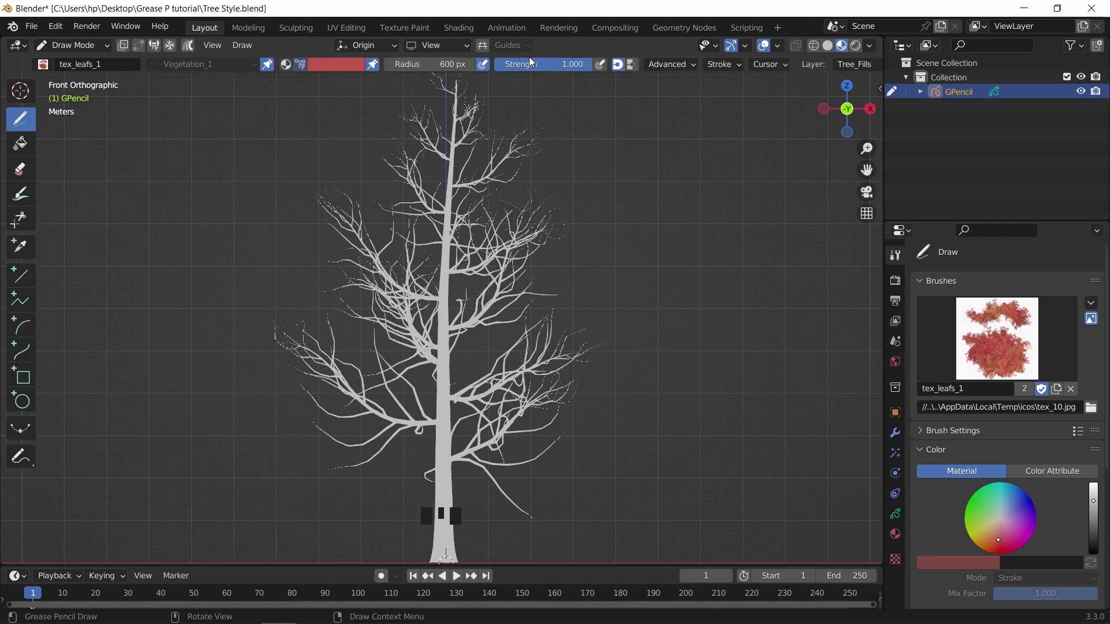
{"action": "left_click_drag", "start_coordinate": [544, 65], "coordinate": [590, 64]}
Step: Set the stroke placement to Stroke and paint leaves along the low branch on the trunk's right side
{"action": "left_click", "coordinate": [368, 47]}
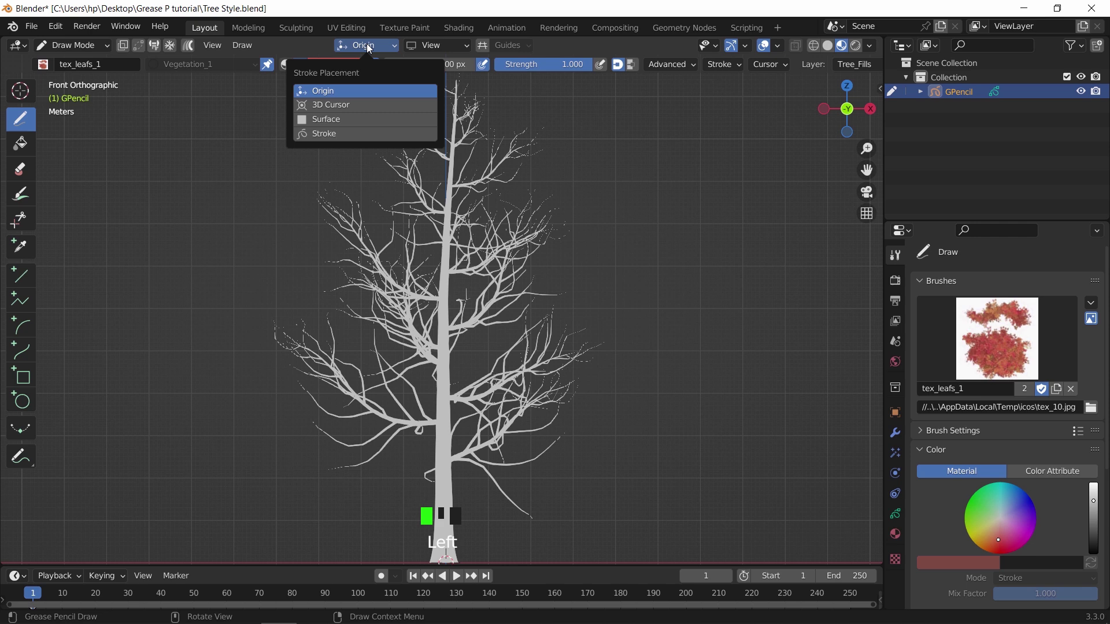
{"action": "left_click", "coordinate": [355, 132]}
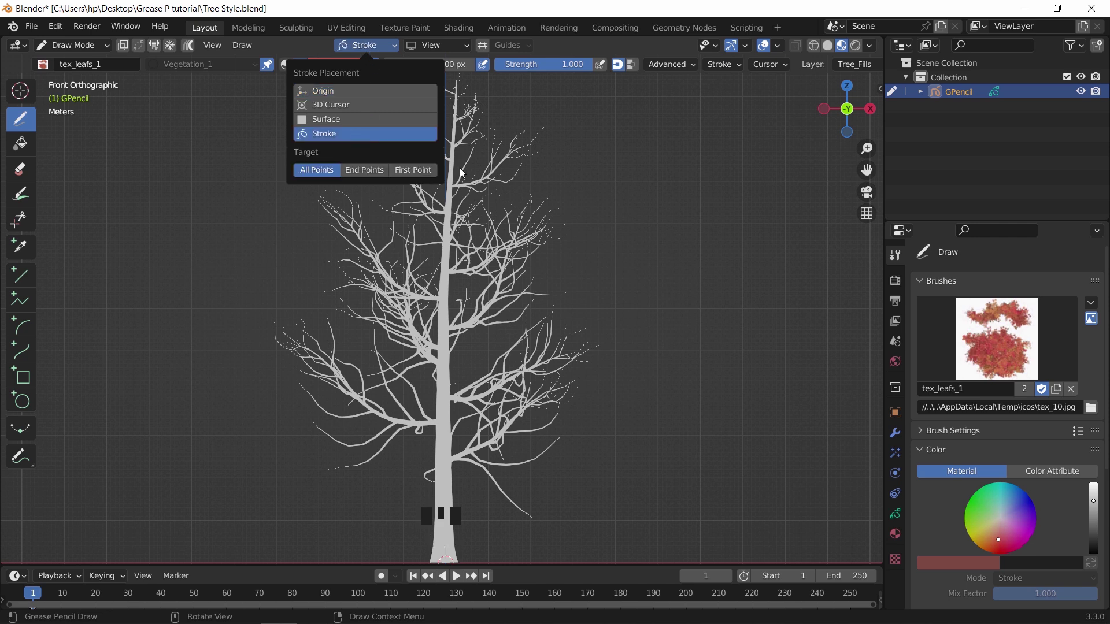
{"action": "scroll", "coordinate": [653, 249], "scroll_direction": "down", "scroll_amount": 1}
{"action": "middle_click_drag", "start_coordinate": [580, 249], "coordinate": [338, 368], "text": "shift"}
{"action": "scroll", "coordinate": [581, 180], "scroll_direction": "up", "scroll_amount": 3}
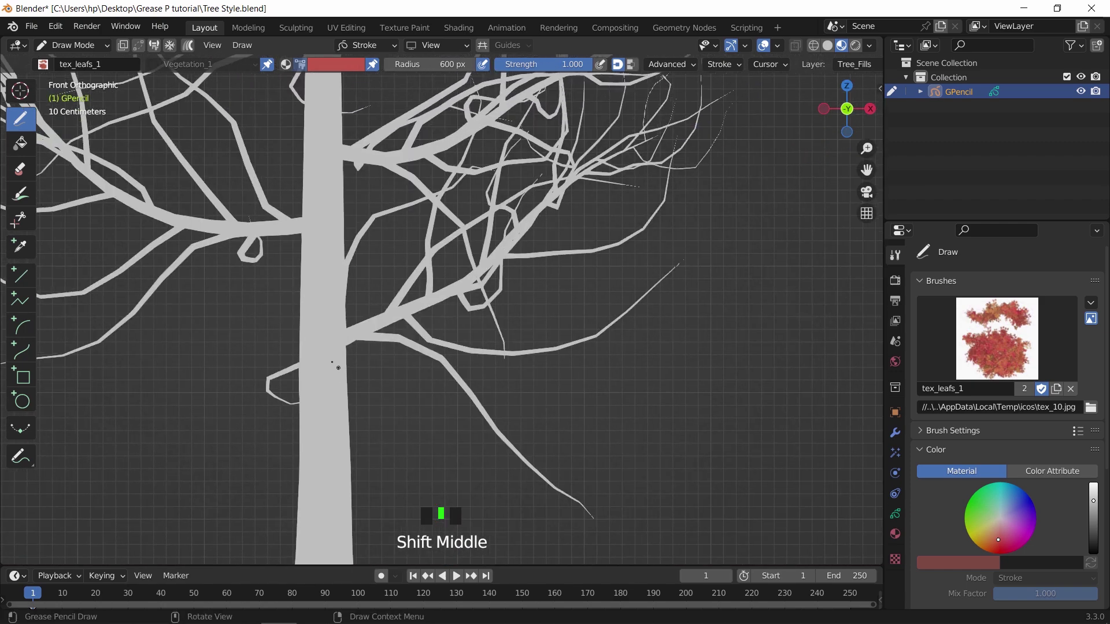
{"action": "mouse_move", "coordinate": [345, 342]}
{"action": "left_mouse_down"}
{"action": "mouse_move", "coordinate": [552, 173]}
{"action": "mouse_move", "coordinate": [747, 81]}
{"action": "left_mouse_up"}
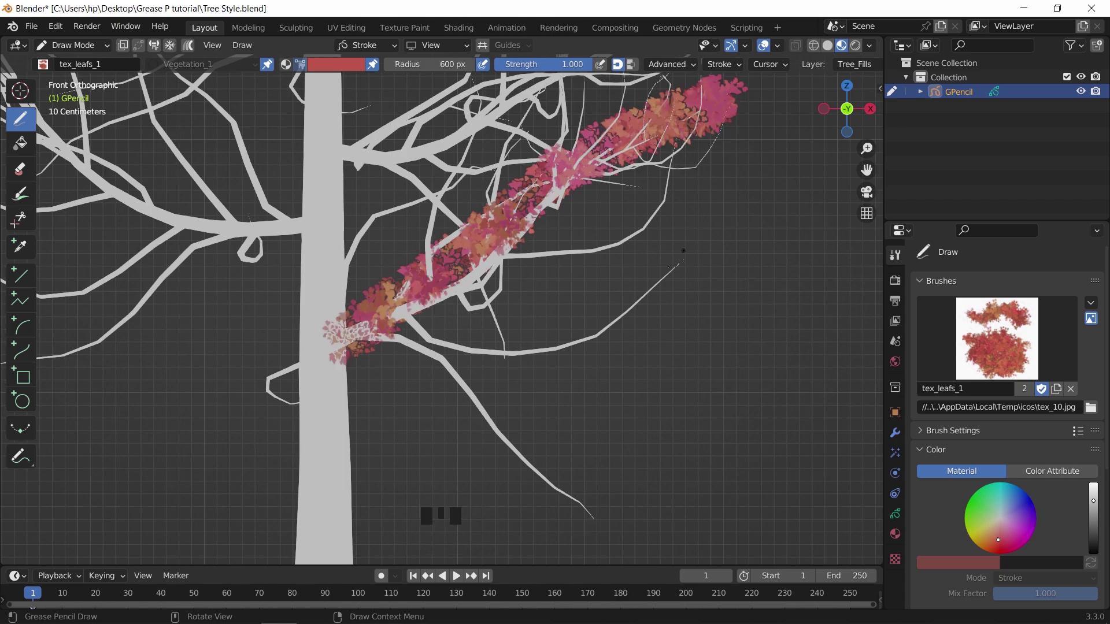
{"action": "mouse_move", "coordinate": [686, 249]}
{"action": "middle_mouse_down"}
{"action": "mouse_move", "coordinate": [576, 327]}
{"action": "mouse_move", "coordinate": [526, 403]}
{"action": "mouse_move", "coordinate": [626, 371]}
{"action": "middle_mouse_up"}
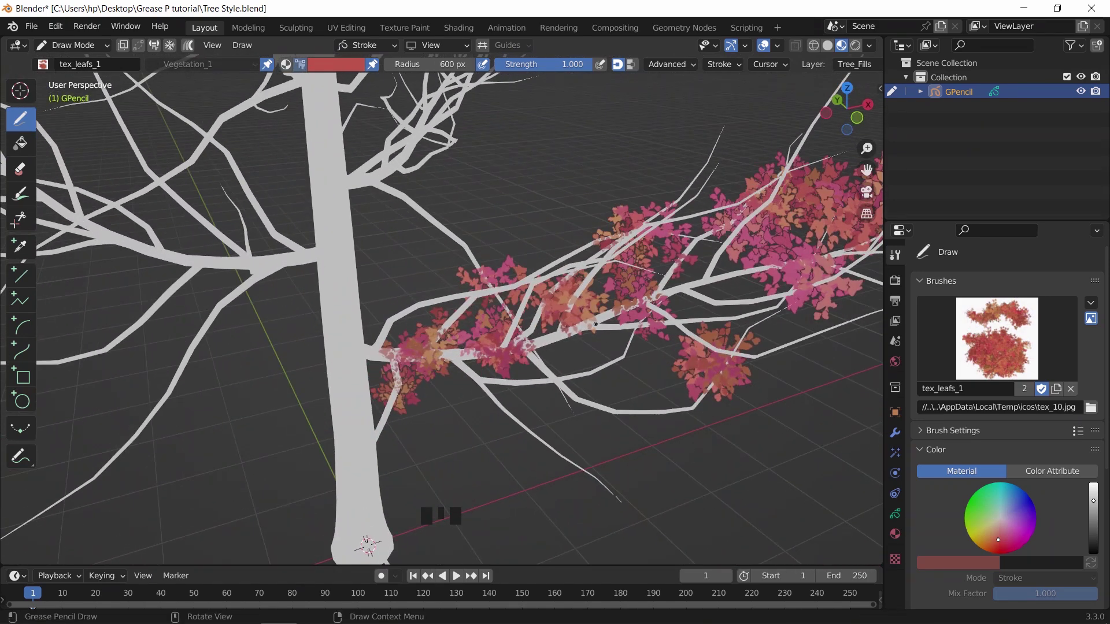
Step: From the front view, paint leaf strokes over the remaining low branches and twigs on the trunk's right side
{"action": "key", "text": "KP_1"}
{"action": "mouse_move", "coordinate": [398, 322]}
{"action": "left_mouse_down"}
{"action": "mouse_move", "coordinate": [578, 489]}
{"action": "mouse_move", "coordinate": [665, 263]}
{"action": "left_mouse_up"}
{"action": "left_click_drag", "start_coordinate": [497, 272], "coordinate": [676, 156]}
{"action": "left_click_drag", "start_coordinate": [520, 223], "coordinate": [678, 127]}
{"action": "left_click_drag", "start_coordinate": [353, 338], "coordinate": [521, 254]}
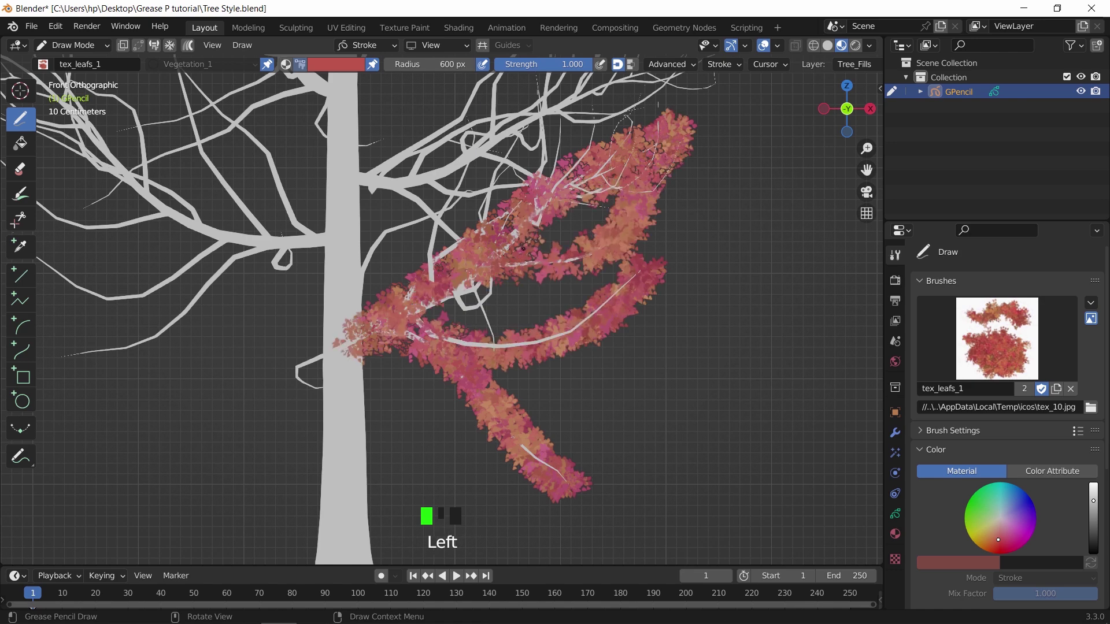
Step: Set the leaf brush's radius to 800 px
{"action": "scroll", "coordinate": [508, 243], "scroll_direction": "down", "scroll_amount": 2}
{"action": "middle_click_drag", "start_coordinate": [509, 242], "coordinate": [507, 358], "text": "shift"}
{"action": "key", "text": "f"}
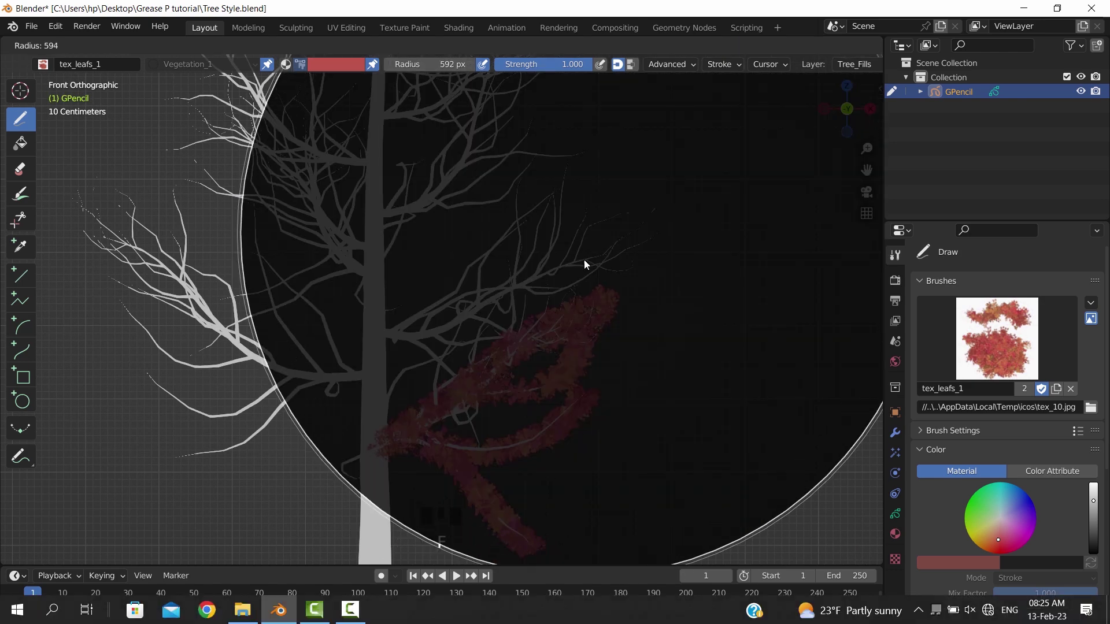
{"action": "left_click", "coordinate": [595, 204]}
{"action": "left_click", "coordinate": [434, 64]}
{"action": "type", "text": "800"}
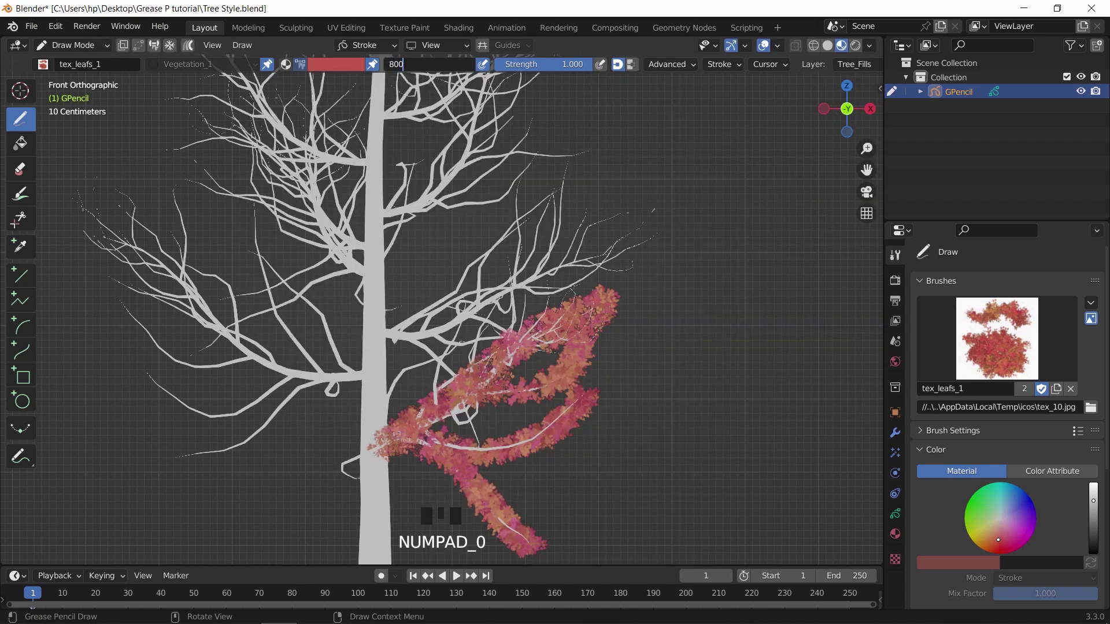
{"action": "key", "text": "Return"}
Step: Paint broad leaf strokes over the next branches up on the tree's right side and fill the gaps toward the trunk
{"action": "mouse_move", "coordinate": [391, 333]}
{"action": "left_mouse_down"}
{"action": "mouse_move", "coordinate": [643, 231]}
{"action": "mouse_move", "coordinate": [468, 279]}
{"action": "left_mouse_up"}
{"action": "left_click_drag", "start_coordinate": [451, 300], "coordinate": [543, 194]}
{"action": "left_click_drag", "start_coordinate": [501, 286], "coordinate": [552, 185]}
{"action": "mouse_move", "coordinate": [552, 257]}
{"action": "left_mouse_down"}
{"action": "mouse_move", "coordinate": [561, 162]}
{"action": "mouse_move", "coordinate": [622, 193]}
{"action": "left_mouse_up"}
{"action": "left_click_drag", "start_coordinate": [411, 347], "coordinate": [480, 408]}
{"action": "mouse_move", "coordinate": [381, 422]}
{"action": "left_mouse_down"}
{"action": "mouse_move", "coordinate": [481, 301]}
{"action": "mouse_move", "coordinate": [523, 297]}
{"action": "left_mouse_up"}
{"action": "left_click_drag", "start_coordinate": [428, 425], "coordinate": [494, 392]}
Step: Cover the lower branches on the tree's left side with leaf strokes from the trunk to the outer twigs
{"action": "left_click_drag", "start_coordinate": [355, 382], "coordinate": [164, 254]}
{"action": "left_click_drag", "start_coordinate": [95, 202], "coordinate": [185, 289]}
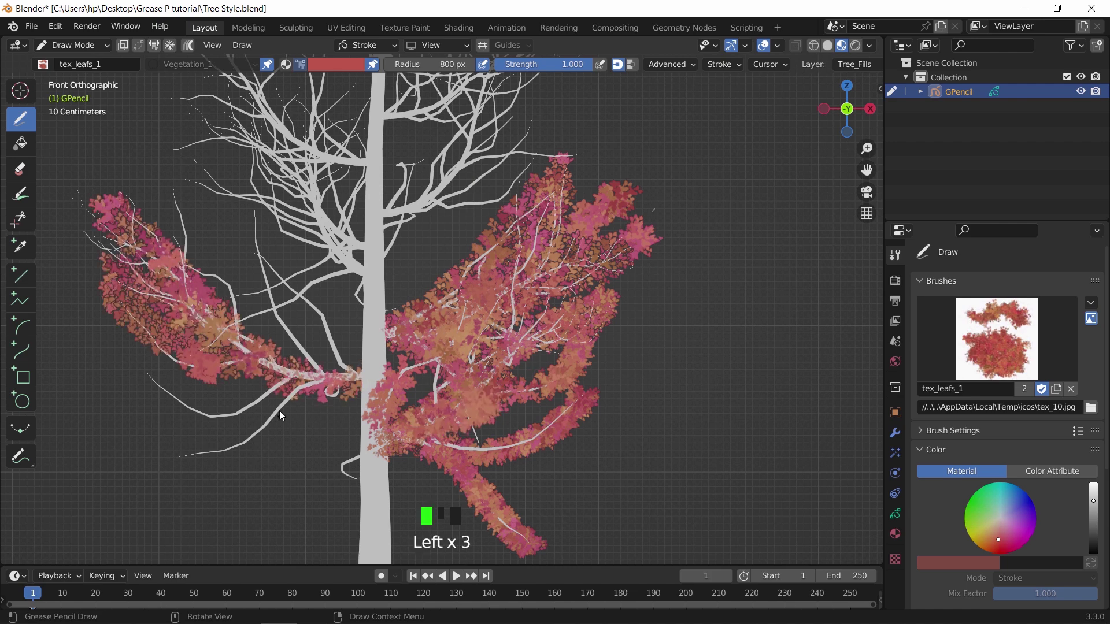
{"action": "left_click_drag", "start_coordinate": [289, 408], "coordinate": [125, 353]}
{"action": "left_click_drag", "start_coordinate": [323, 381], "coordinate": [179, 457]}
{"action": "left_click_drag", "start_coordinate": [312, 330], "coordinate": [277, 364]}
{"action": "left_click_drag", "start_coordinate": [248, 191], "coordinate": [185, 347]}
{"action": "left_click_drag", "start_coordinate": [173, 180], "coordinate": [168, 324]}
{"action": "left_click_drag", "start_coordinate": [156, 272], "coordinate": [98, 247]}
{"action": "mouse_move", "coordinate": [226, 323]}
{"action": "left_mouse_down"}
{"action": "mouse_move", "coordinate": [315, 275]}
{"action": "mouse_move", "coordinate": [356, 269]}
{"action": "left_mouse_up"}
Step: Paint foliage over the middle branches on the tree's left side, extending it to the outer branch tips
{"action": "scroll", "coordinate": [346, 271], "scroll_direction": "down", "scroll_amount": 2}
{"action": "middle_click_drag", "start_coordinate": [337, 321], "coordinate": [290, 441], "text": "shift"}
{"action": "scroll", "coordinate": [289, 440], "scroll_direction": "up", "scroll_amount": 2}
{"action": "left_click_drag", "start_coordinate": [223, 281], "coordinate": [248, 388]}
{"action": "left_click_drag", "start_coordinate": [269, 416], "coordinate": [149, 360]}
{"action": "left_click_drag", "start_coordinate": [252, 410], "coordinate": [200, 370]}
{"action": "mouse_move", "coordinate": [206, 339]}
{"action": "left_mouse_down"}
{"action": "mouse_move", "coordinate": [118, 272]}
{"action": "mouse_move", "coordinate": [101, 202]}
{"action": "left_mouse_up"}
{"action": "left_click_drag", "start_coordinate": [179, 278], "coordinate": [159, 163]}
{"action": "left_click_drag", "start_coordinate": [156, 231], "coordinate": [87, 156]}
{"action": "left_click_drag", "start_coordinate": [150, 214], "coordinate": [119, 150]}
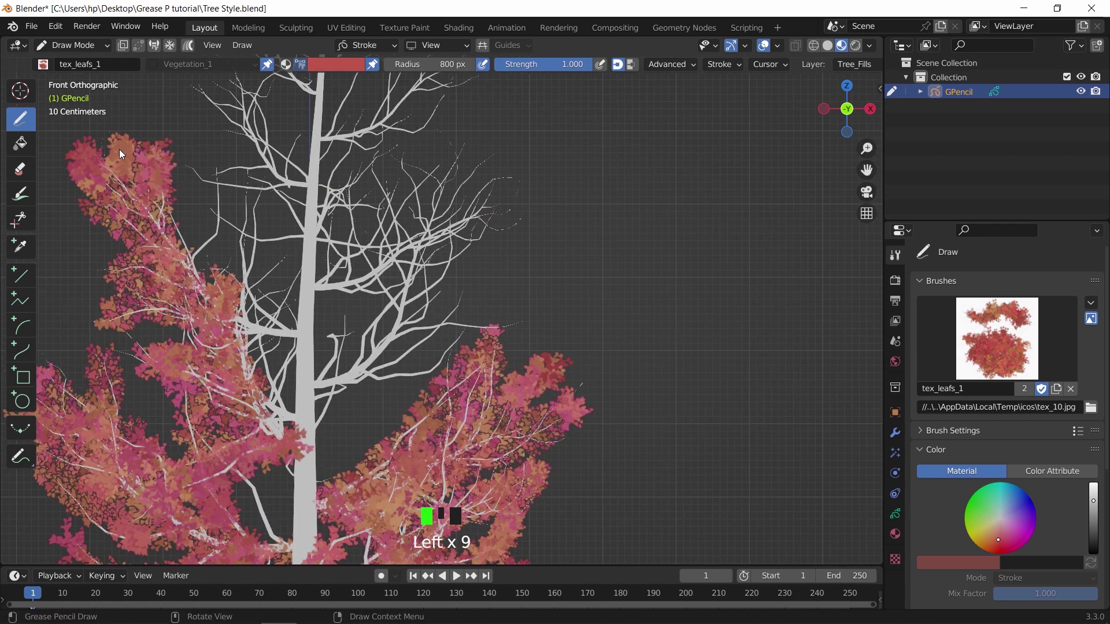
Step: Fill the inner left branches beside the trunk with leaf strokes up to the upper twigs
{"action": "mouse_move", "coordinate": [208, 301]}
{"action": "left_mouse_down"}
{"action": "mouse_move", "coordinate": [312, 352]}
{"action": "mouse_move", "coordinate": [301, 434]}
{"action": "left_mouse_up"}
{"action": "mouse_move", "coordinate": [254, 341]}
{"action": "left_mouse_down"}
{"action": "mouse_move", "coordinate": [289, 405]}
{"action": "mouse_move", "coordinate": [196, 358]}
{"action": "left_mouse_up"}
{"action": "left_click_drag", "start_coordinate": [312, 330], "coordinate": [231, 203]}
{"action": "left_click_drag", "start_coordinate": [266, 306], "coordinate": [191, 150]}
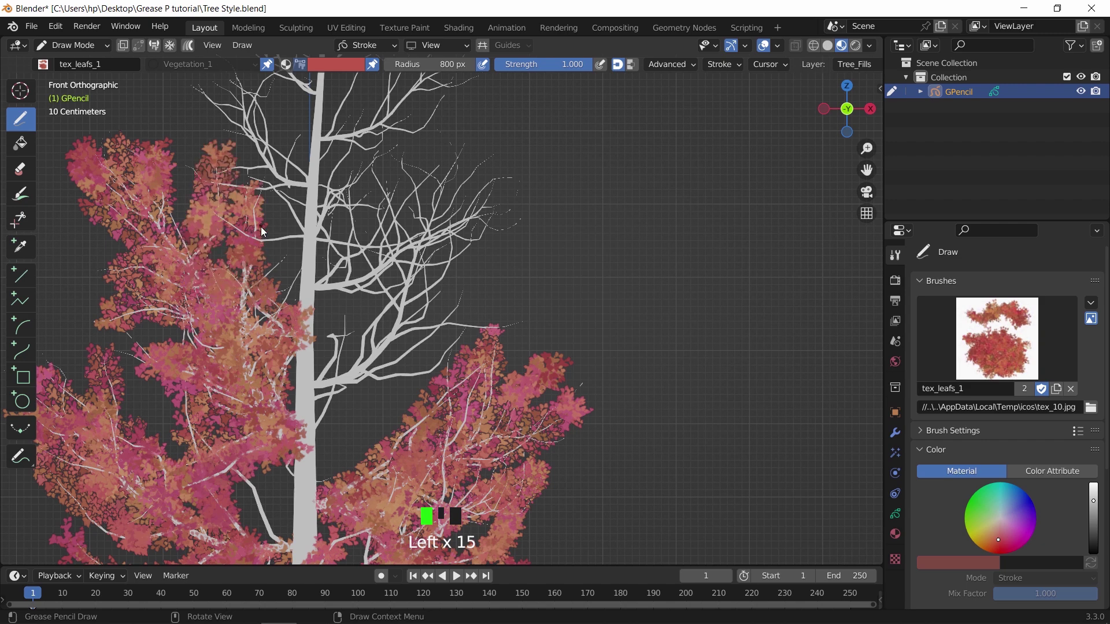
Step: Cover the middle branches on the tree's right side with leaf strokes out to their tips
{"action": "left_click_drag", "start_coordinate": [312, 398], "coordinate": [456, 179]}
{"action": "left_click_drag", "start_coordinate": [347, 393], "coordinate": [439, 174]}
{"action": "left_click_drag", "start_coordinate": [335, 382], "coordinate": [480, 324]}
{"action": "left_click_drag", "start_coordinate": [405, 359], "coordinate": [509, 278]}
{"action": "left_click_drag", "start_coordinate": [451, 342], "coordinate": [520, 300]}
{"action": "mouse_move", "coordinate": [358, 388]}
{"action": "left_mouse_down"}
{"action": "mouse_move", "coordinate": [461, 224]}
{"action": "mouse_move", "coordinate": [512, 171]}
{"action": "left_mouse_up"}
{"action": "left_click_drag", "start_coordinate": [480, 237], "coordinate": [538, 202]}
{"action": "left_click_drag", "start_coordinate": [399, 237], "coordinate": [306, 300]}
{"action": "left_click_drag", "start_coordinate": [376, 271], "coordinate": [457, 214]}
{"action": "mouse_move", "coordinate": [312, 303]}
{"action": "left_mouse_down"}
{"action": "mouse_move", "coordinate": [451, 225]}
{"action": "mouse_move", "coordinate": [411, 173]}
{"action": "left_mouse_up"}
{"action": "left_click_drag", "start_coordinate": [323, 266], "coordinate": [432, 167]}
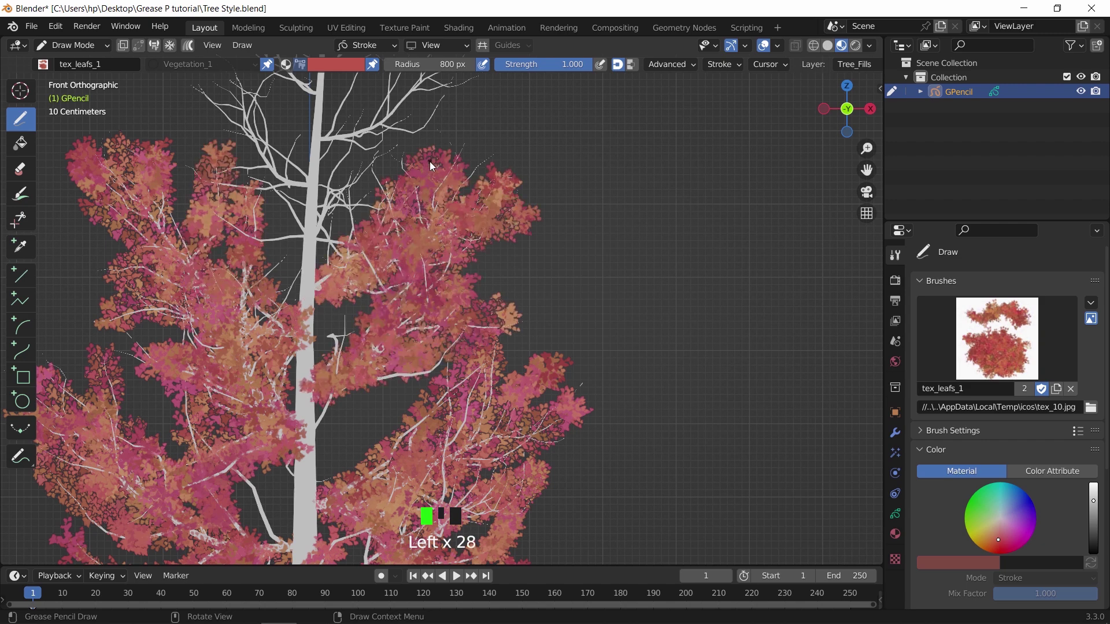
Step: Paint foliage over the uppermost branches on both sides of the trunk to form the crown
{"action": "mouse_move", "coordinate": [324, 214]}
{"action": "left_mouse_down"}
{"action": "mouse_move", "coordinate": [376, 144]}
{"action": "mouse_move", "coordinate": [399, 139]}
{"action": "left_mouse_up"}
{"action": "left_click_drag", "start_coordinate": [353, 197], "coordinate": [370, 185]}
{"action": "left_click_drag", "start_coordinate": [318, 346], "coordinate": [237, 243]}
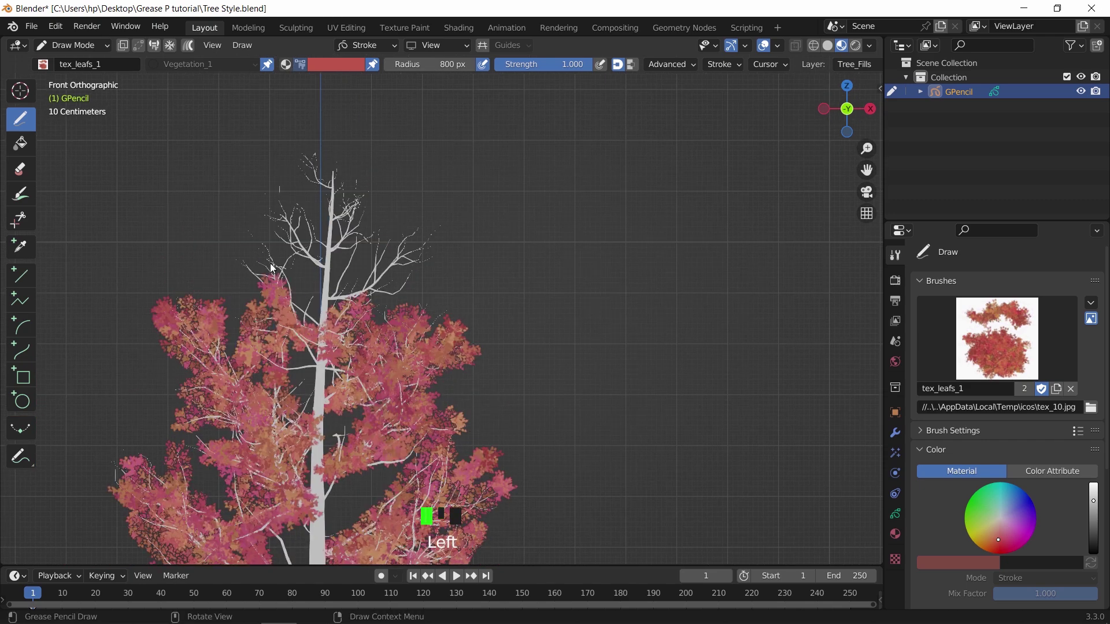
{"action": "mouse_move", "coordinate": [312, 277]}
{"action": "left_mouse_down"}
{"action": "mouse_move", "coordinate": [276, 234]}
{"action": "mouse_move", "coordinate": [300, 191]}
{"action": "left_mouse_up"}
{"action": "left_click_drag", "start_coordinate": [313, 277], "coordinate": [289, 208]}
{"action": "left_click_drag", "start_coordinate": [323, 324], "coordinate": [300, 272]}
{"action": "mouse_move", "coordinate": [272, 341]}
{"action": "left_mouse_down"}
{"action": "mouse_move", "coordinate": [324, 272]}
{"action": "mouse_move", "coordinate": [306, 219]}
{"action": "left_mouse_up"}
{"action": "left_click_drag", "start_coordinate": [341, 249], "coordinate": [300, 156]}
{"action": "left_click_drag", "start_coordinate": [359, 220], "coordinate": [329, 153]}
{"action": "mouse_move", "coordinate": [370, 260]}
{"action": "left_mouse_down"}
{"action": "mouse_move", "coordinate": [363, 288]}
{"action": "mouse_move", "coordinate": [416, 237]}
{"action": "left_mouse_up"}
{"action": "mouse_move", "coordinate": [347, 289]}
{"action": "left_mouse_down"}
{"action": "mouse_move", "coordinate": [375, 260]}
{"action": "mouse_move", "coordinate": [416, 249]}
{"action": "left_mouse_up"}
Step: Set the leaf brush's radius to 1000 px and bring the whole tree into view
{"action": "left_click", "coordinate": [428, 64]}
{"action": "type", "text": "1000"}
{"action": "key", "text": "Return"}
{"action": "scroll", "coordinate": [394, 311], "scroll_direction": "down", "scroll_amount": 2}
{"action": "middle_click_drag", "start_coordinate": [341, 410], "coordinate": [346, 294], "text": "shift"}
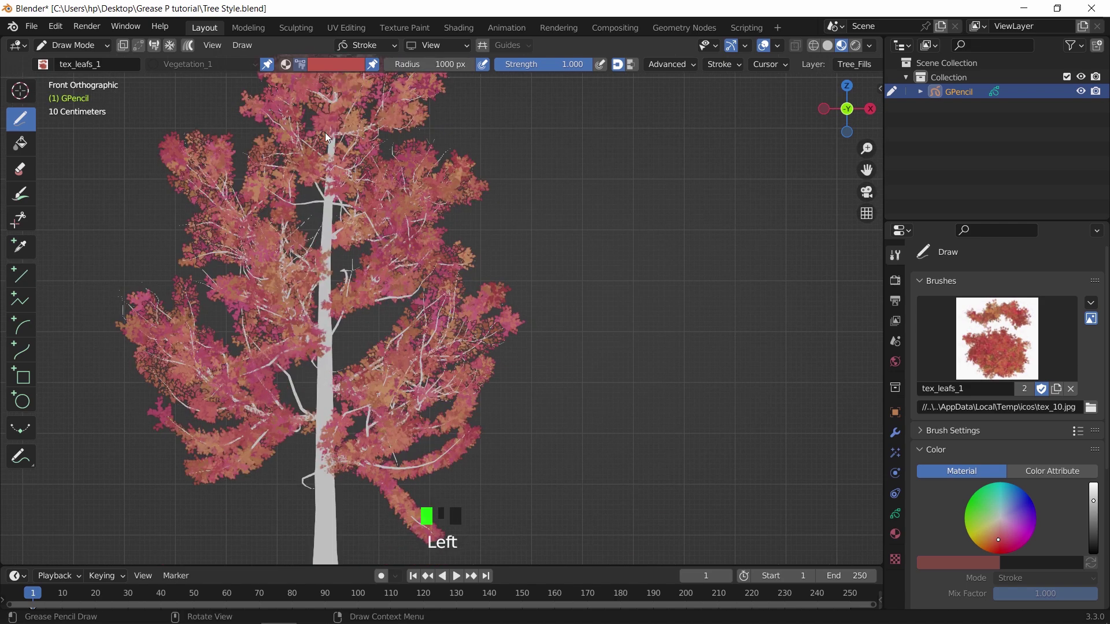
Step: Paint larger leaf strokes over the trunk and the gaps in the middle and lower canopy
{"action": "left_click_drag", "start_coordinate": [324, 255], "coordinate": [327, 133]}
{"action": "left_click_drag", "start_coordinate": [330, 416], "coordinate": [324, 243]}
{"action": "left_click_drag", "start_coordinate": [370, 445], "coordinate": [463, 361]}
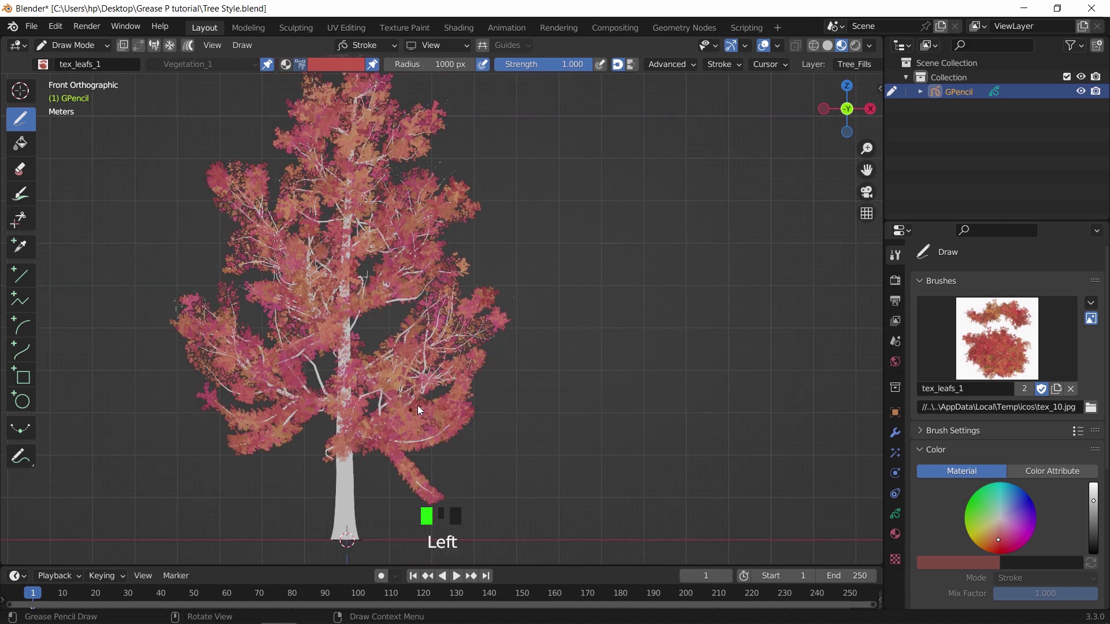
{"action": "left_click_drag", "start_coordinate": [451, 361], "coordinate": [486, 312]}
{"action": "mouse_move", "coordinate": [422, 324]}
{"action": "left_mouse_down"}
{"action": "mouse_move", "coordinate": [389, 348]}
{"action": "mouse_move", "coordinate": [361, 318]}
{"action": "mouse_move", "coordinate": [359, 260]}
{"action": "left_mouse_up"}
{"action": "mouse_move", "coordinate": [289, 341]}
{"action": "left_mouse_down"}
{"action": "mouse_move", "coordinate": [244, 319]}
{"action": "mouse_move", "coordinate": [317, 397]}
{"action": "left_mouse_up"}
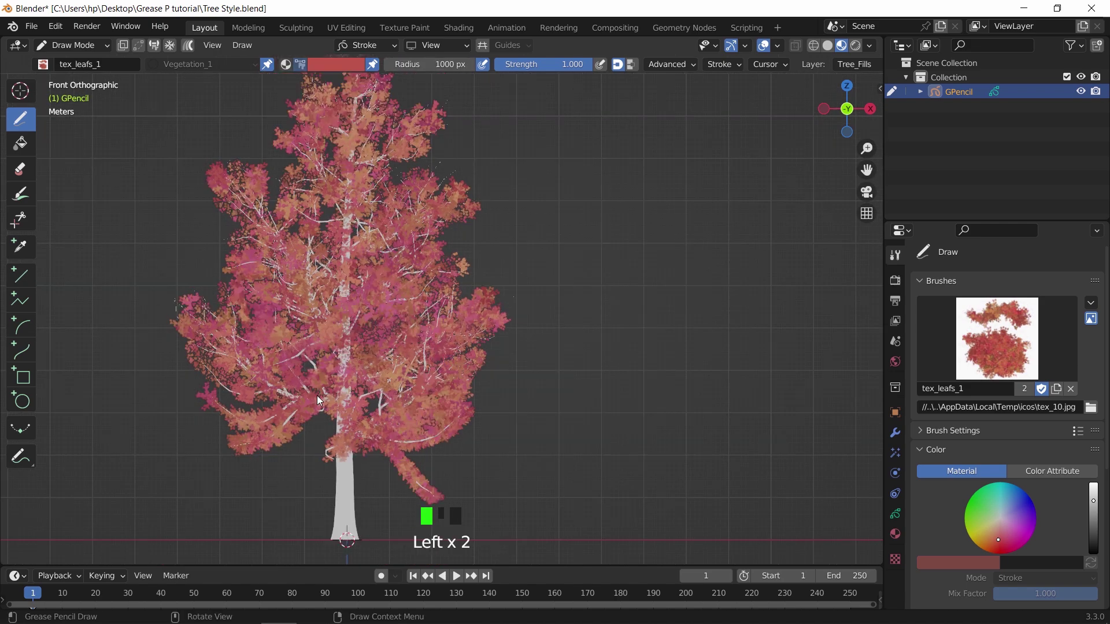
{"action": "left_click_drag", "start_coordinate": [211, 393], "coordinate": [295, 405]}
{"action": "mouse_move", "coordinate": [367, 404]}
{"action": "left_mouse_down"}
{"action": "mouse_move", "coordinate": [258, 443]}
{"action": "mouse_move", "coordinate": [422, 454]}
{"action": "left_mouse_up"}
{"action": "left_click_drag", "start_coordinate": [309, 448], "coordinate": [261, 455]}
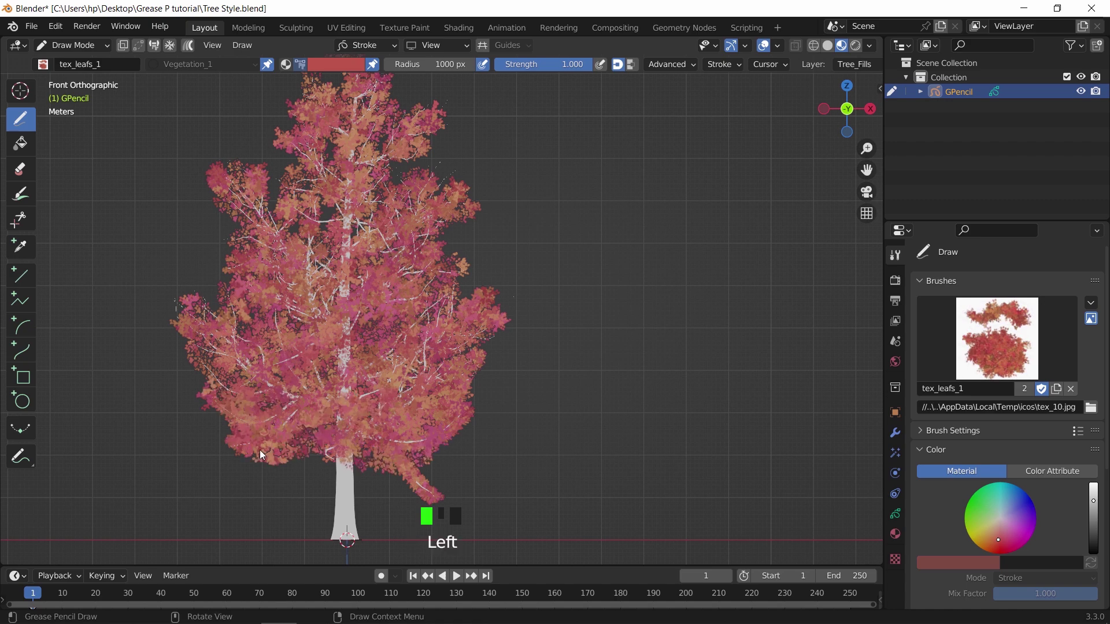
Step: Fill the remaining gaps along the canopy's left edge, upper right side and upper trunk with leaves
{"action": "left_click_drag", "start_coordinate": [260, 327], "coordinate": [231, 318]}
{"action": "mouse_move", "coordinate": [213, 301]}
{"action": "left_mouse_down"}
{"action": "mouse_move", "coordinate": [218, 260]}
{"action": "mouse_move", "coordinate": [246, 253]}
{"action": "left_mouse_up"}
{"action": "mouse_move", "coordinate": [280, 194]}
{"action": "left_mouse_down"}
{"action": "mouse_move", "coordinate": [290, 156]}
{"action": "mouse_move", "coordinate": [328, 228]}
{"action": "left_mouse_up"}
{"action": "mouse_move", "coordinate": [391, 162]}
{"action": "left_mouse_down"}
{"action": "mouse_move", "coordinate": [409, 264]}
{"action": "mouse_move", "coordinate": [433, 306]}
{"action": "left_mouse_up"}
{"action": "scroll", "coordinate": [439, 310], "scroll_direction": "down", "scroll_amount": 1}
{"action": "left_click_drag", "start_coordinate": [365, 132], "coordinate": [375, 266]}
{"action": "left_click_drag", "start_coordinate": [364, 173], "coordinate": [370, 266]}
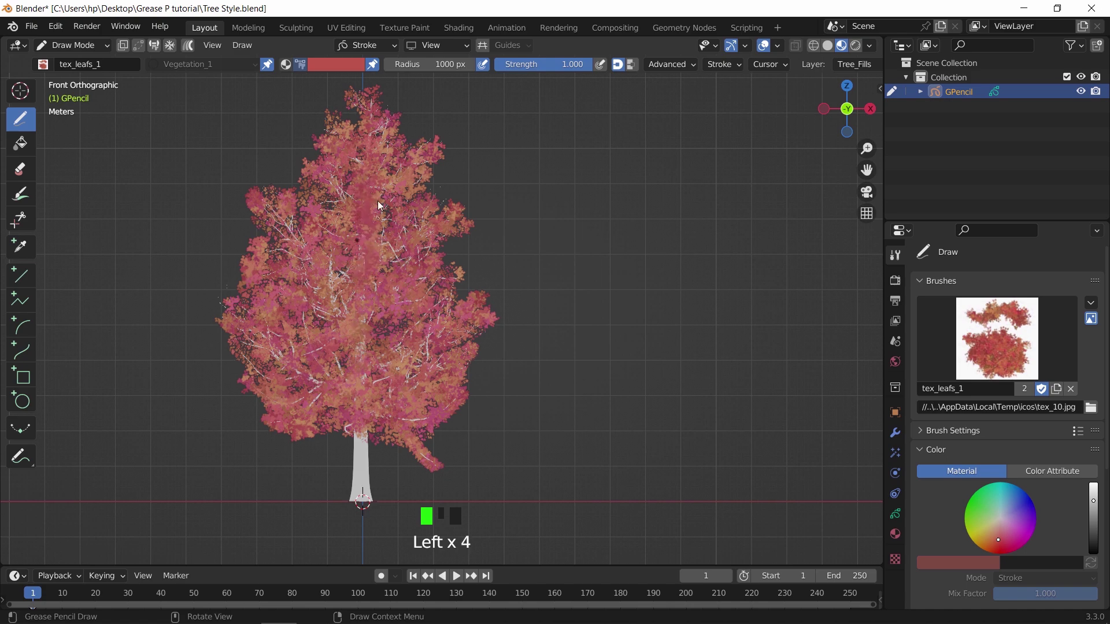
Step: From the right side view, paint leaves over the bare branches and exposed trunk
{"action": "middle_click_drag", "start_coordinate": [370, 266], "coordinate": [242, 317]}
{"action": "key", "text": "KP_3"}
{"action": "left_click", "coordinate": [450, 419]}
{"action": "scroll", "coordinate": [450, 419], "scroll_direction": "down", "scroll_amount": 2}
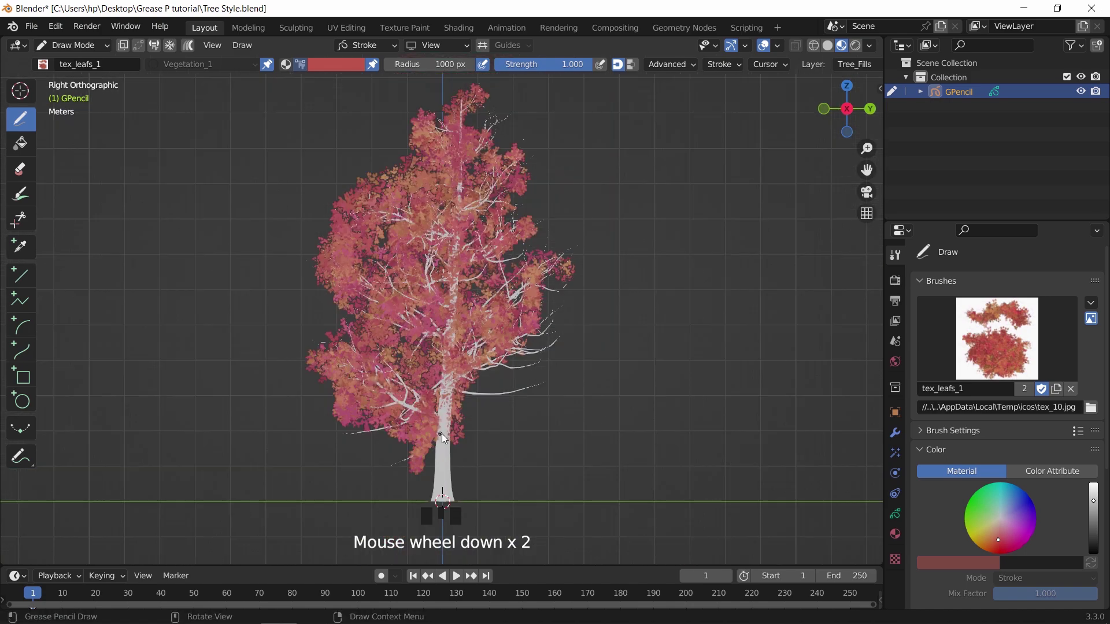
{"action": "left_click", "coordinate": [395, 364]}
{"action": "left_click_drag", "start_coordinate": [436, 224], "coordinate": [433, 272]}
{"action": "left_click_drag", "start_coordinate": [486, 198], "coordinate": [465, 205]}
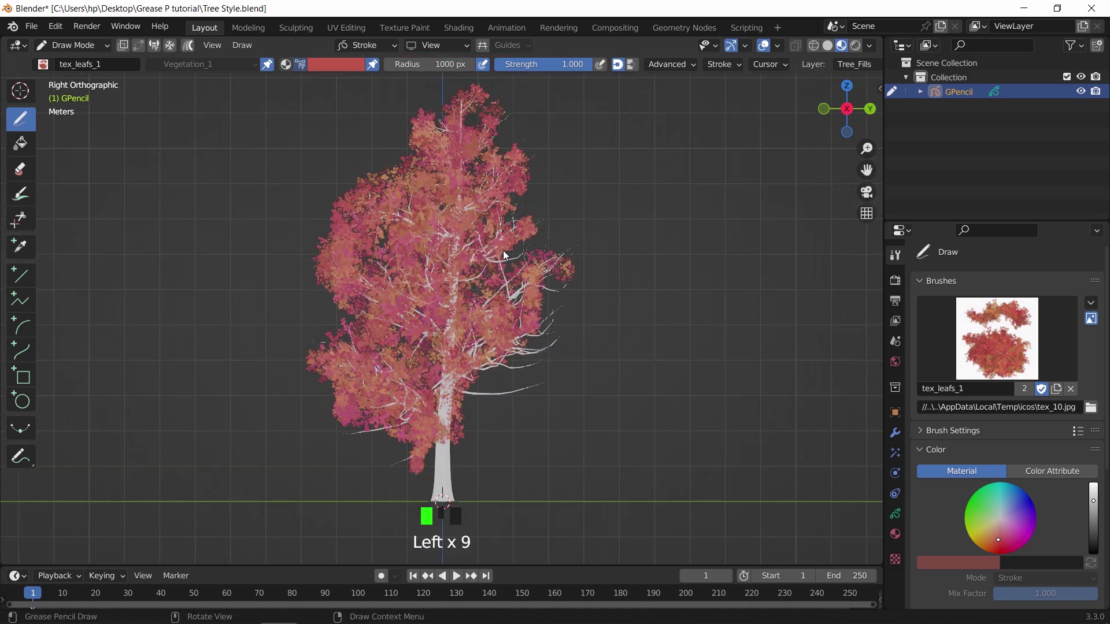
{"action": "left_click_drag", "start_coordinate": [504, 256], "coordinate": [511, 222]}
{"action": "left_click_drag", "start_coordinate": [482, 272], "coordinate": [477, 278]}
{"action": "left_click_drag", "start_coordinate": [474, 395], "coordinate": [523, 379]}
{"action": "left_click_drag", "start_coordinate": [497, 370], "coordinate": [515, 358]}
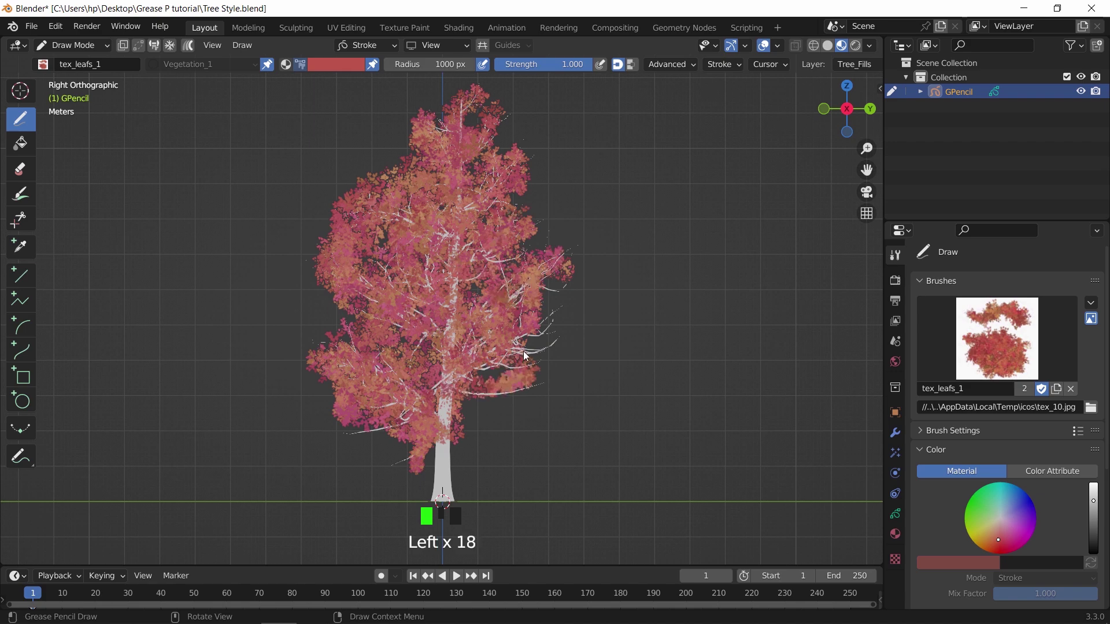
Step: From the back view, dab leaves over the exposed branches and trunk throughout the canopy
{"action": "middle_click_drag", "start_coordinate": [437, 350], "coordinate": [313, 347]}
{"action": "left_click", "coordinate": [848, 109]}
{"action": "left_click_drag", "start_coordinate": [522, 221], "coordinate": [512, 417]}
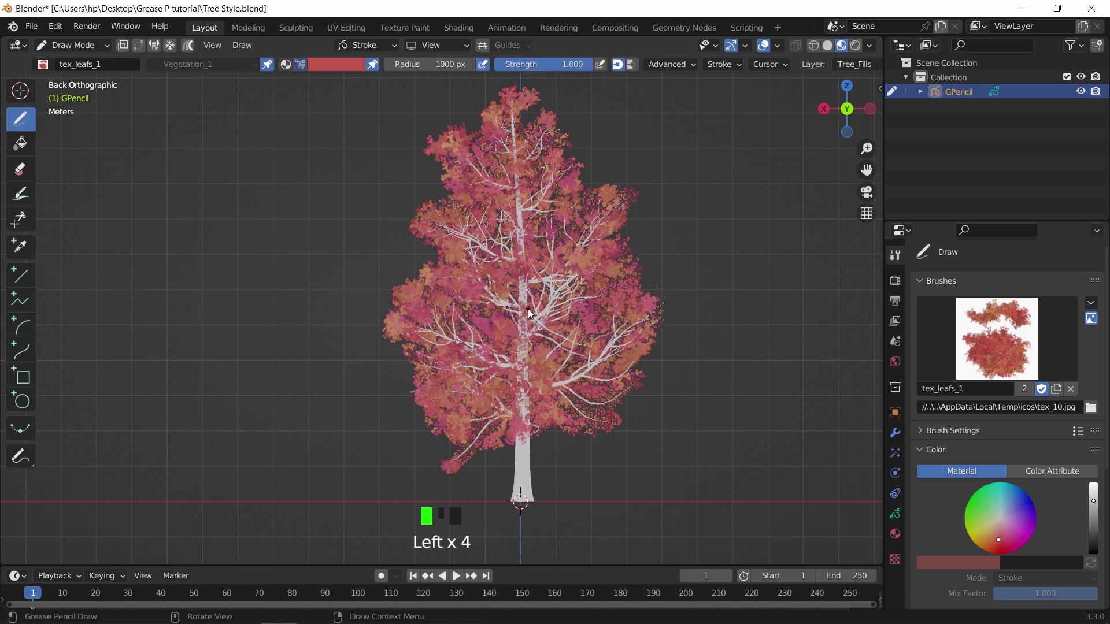
{"action": "left_click", "coordinate": [471, 350]}
{"action": "left_click", "coordinate": [450, 336]}
{"action": "left_click", "coordinate": [460, 318]}
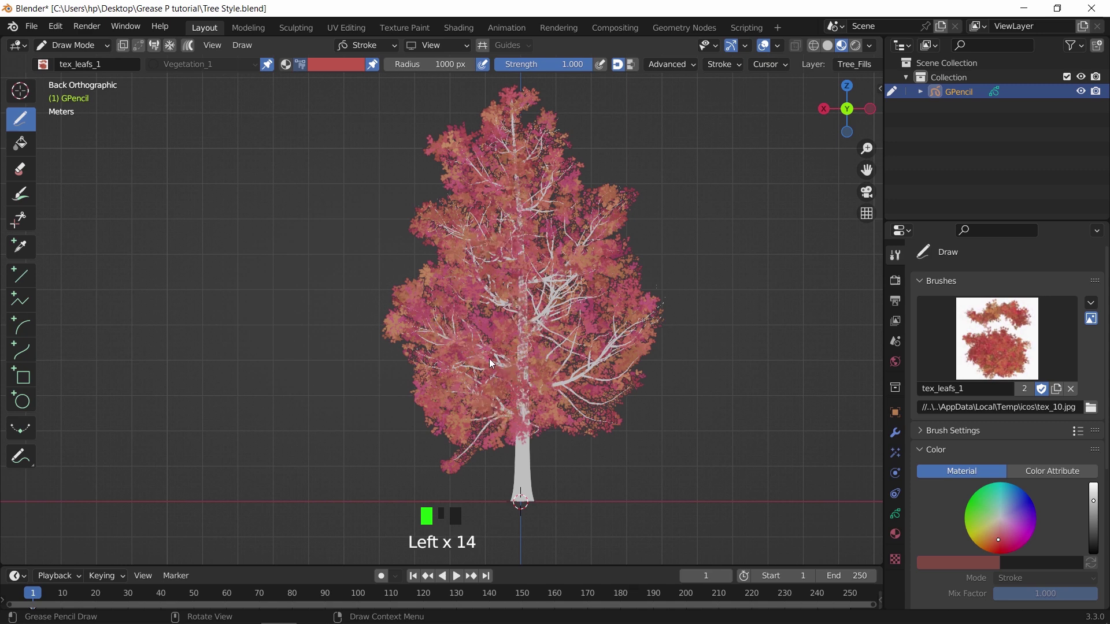
{"action": "left_click", "coordinate": [556, 298]}
{"action": "left_click", "coordinate": [553, 265]}
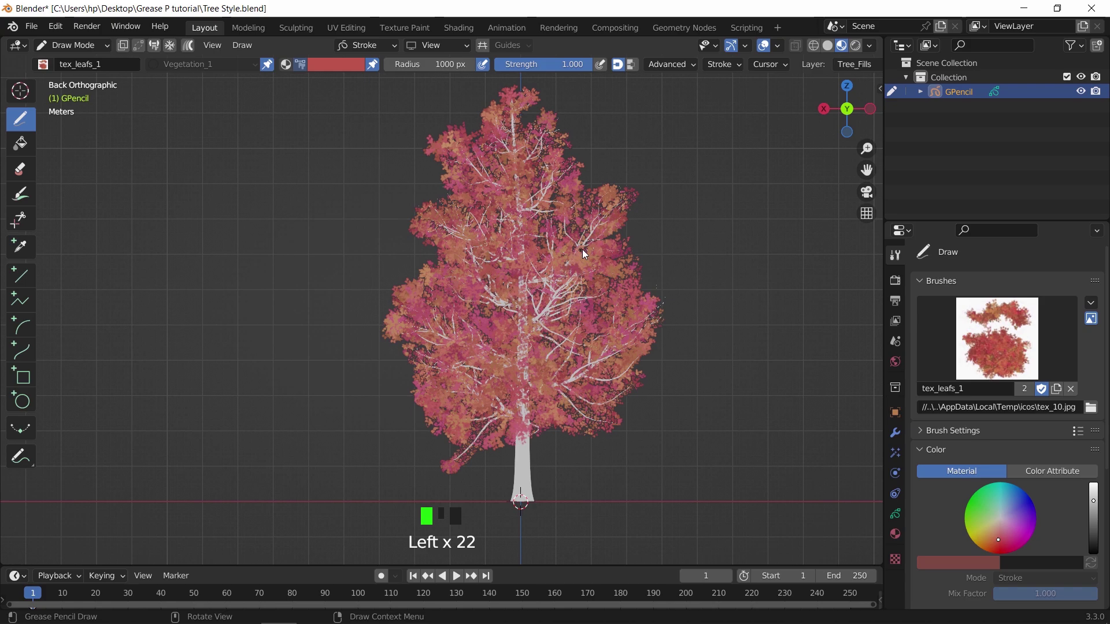
{"action": "left_click", "coordinate": [581, 252]}
{"action": "left_click", "coordinate": [607, 213]}
{"action": "left_click", "coordinate": [552, 313]}
{"action": "left_click", "coordinate": [568, 289]}
{"action": "left_click", "coordinate": [535, 278]}
{"action": "left_click_drag", "start_coordinate": [522, 275], "coordinate": [544, 220]}
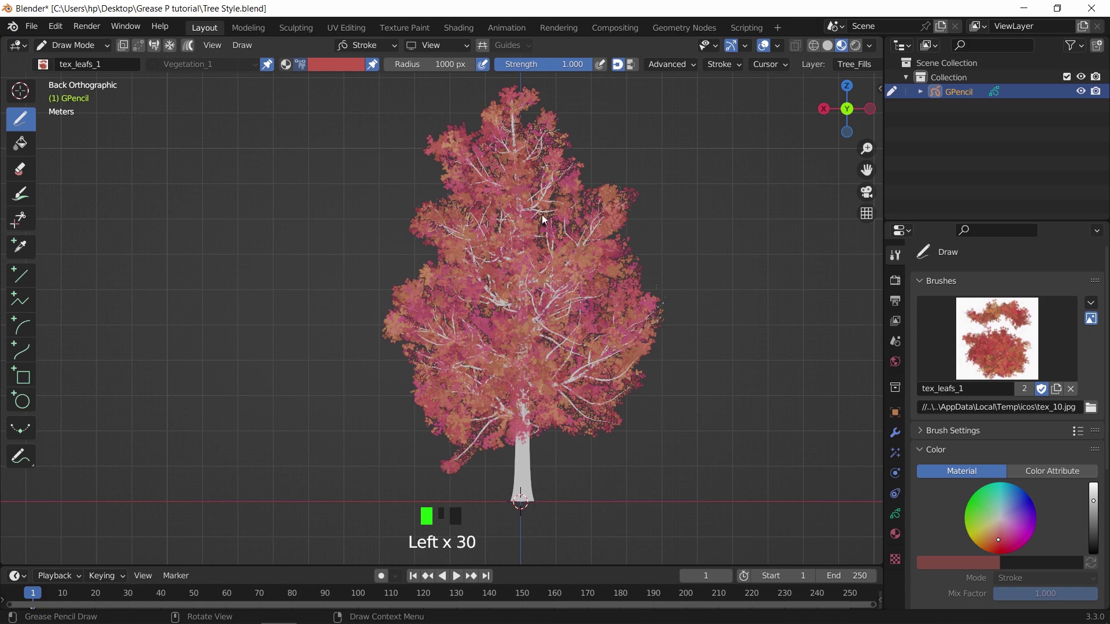
{"action": "middle_click_drag", "start_coordinate": [536, 155], "coordinate": [601, 208]}
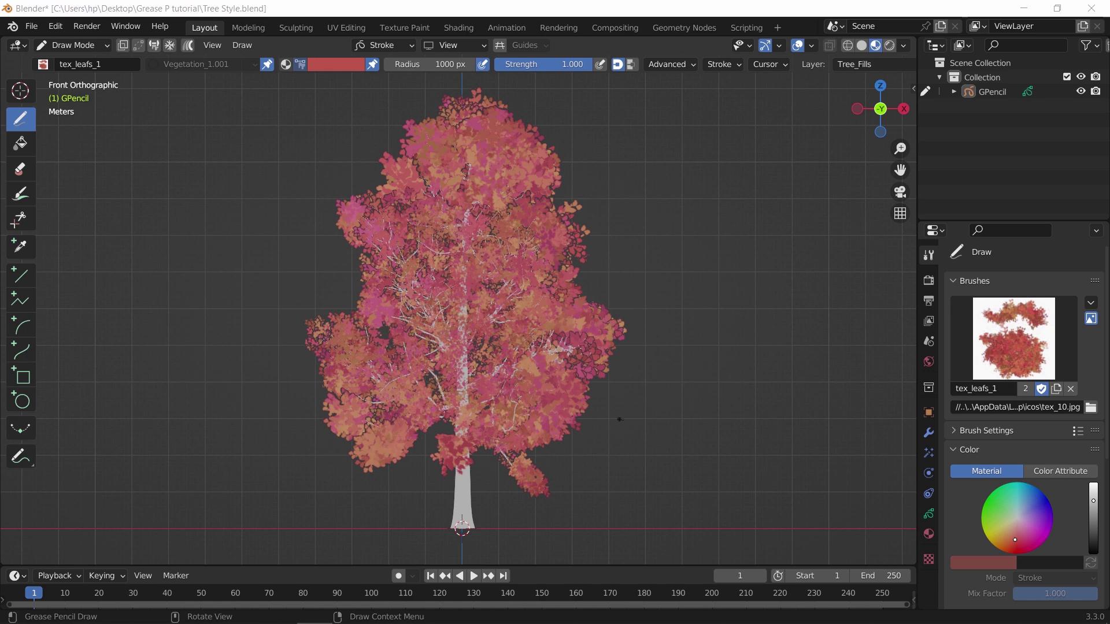
Step: Erase the stray leaves at the tip of the lowest right branch
{"action": "left_click", "coordinate": [19, 169]}
{"action": "left_click_drag", "start_coordinate": [539, 498], "coordinate": [525, 491]}
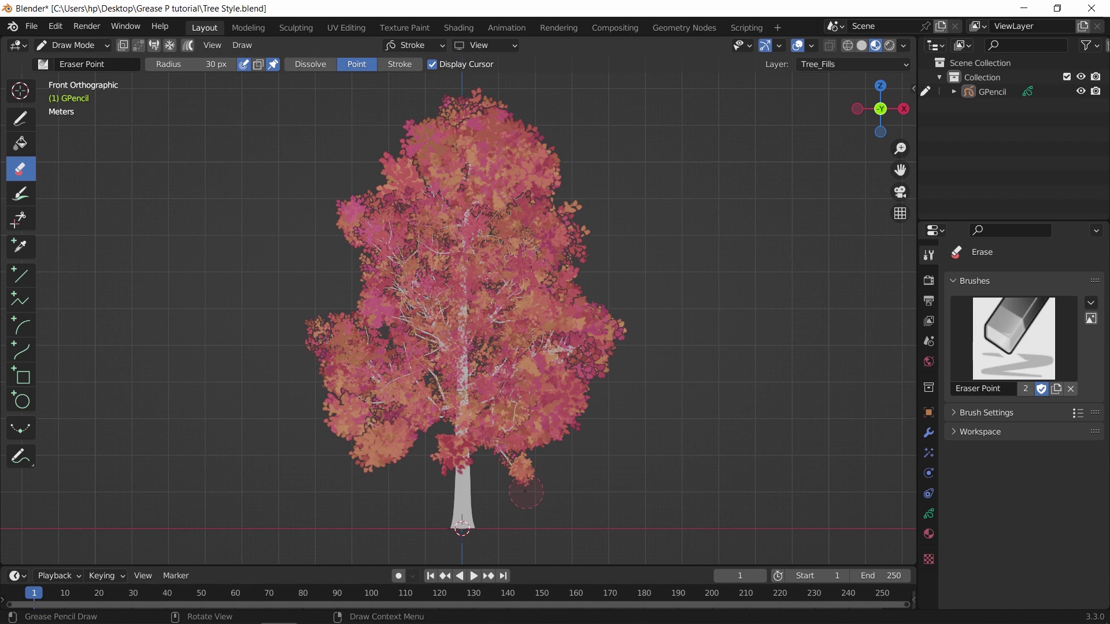
Step: Switch to Sculpt Mode and choose the Smooth brush with a radius of 47 px
{"action": "left_click", "coordinate": [98, 44]}
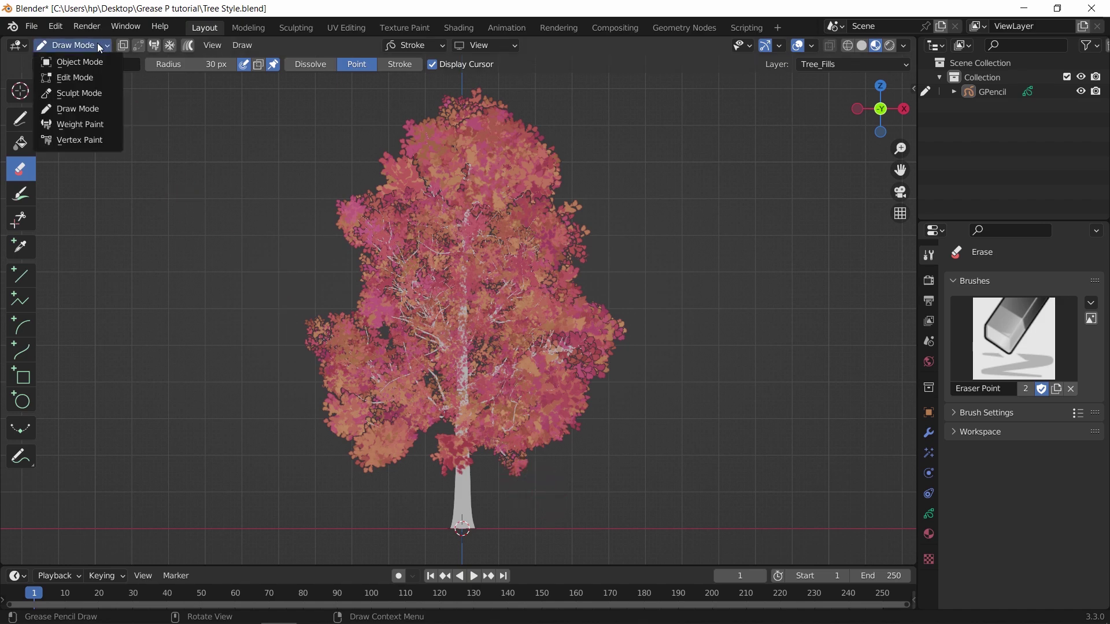
{"action": "left_click", "coordinate": [95, 90]}
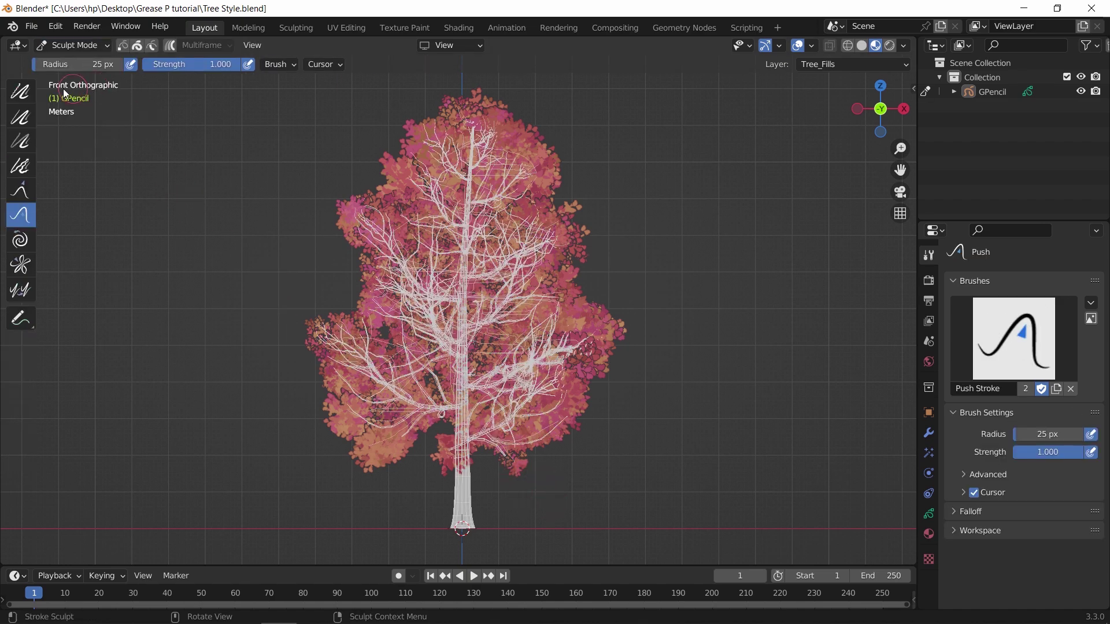
{"action": "left_click", "coordinate": [20, 92]}
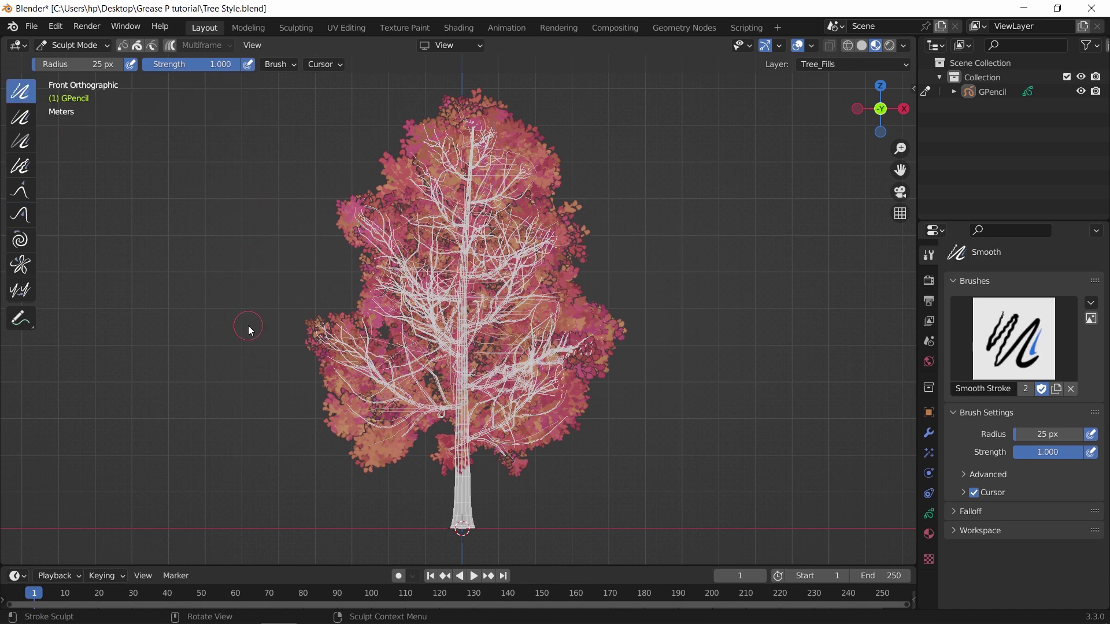
{"action": "key", "text": "f"}
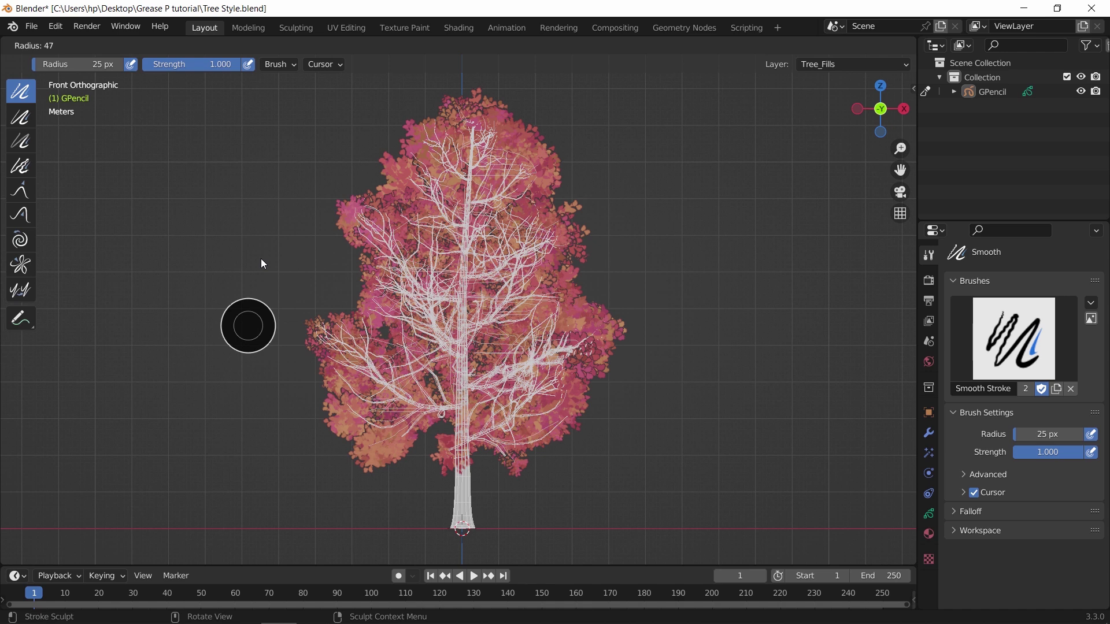
{"action": "left_click", "coordinate": [261, 265]}
Step: Smooth the leaf strokes around the canopy's upper left, right and lower edges
{"action": "left_click_drag", "start_coordinate": [347, 208], "coordinate": [354, 209]}
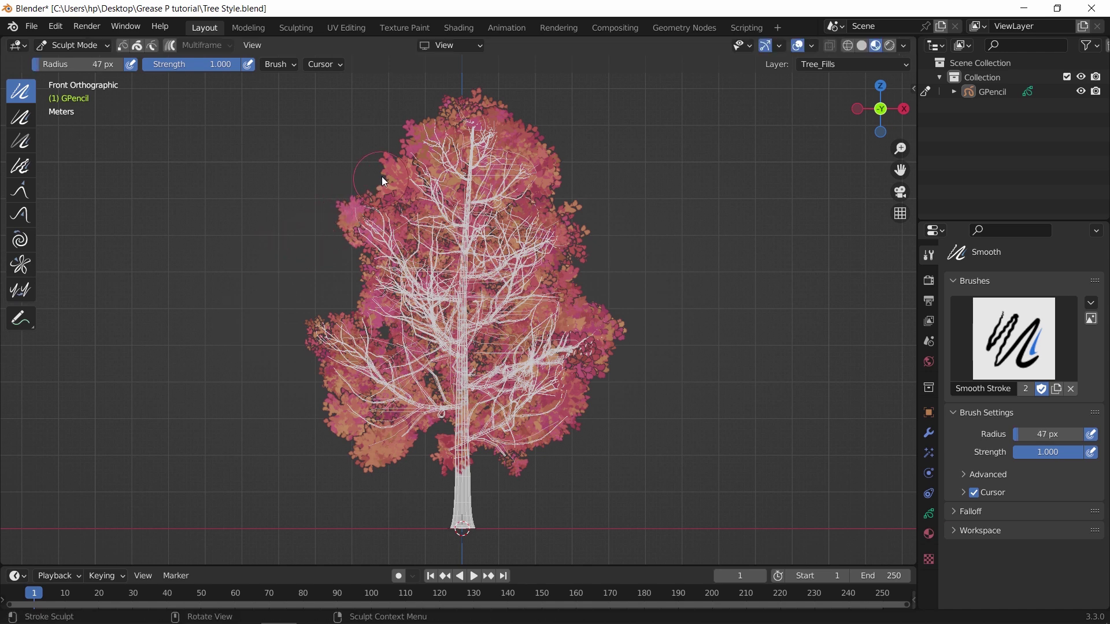
{"action": "left_click_drag", "start_coordinate": [381, 172], "coordinate": [391, 159]}
{"action": "mouse_move", "coordinate": [545, 162]}
{"action": "left_mouse_down"}
{"action": "mouse_move", "coordinate": [563, 173]}
{"action": "mouse_move", "coordinate": [554, 189]}
{"action": "mouse_move", "coordinate": [578, 241]}
{"action": "mouse_move", "coordinate": [585, 365]}
{"action": "left_mouse_up"}
{"action": "mouse_move", "coordinate": [529, 439]}
{"action": "left_mouse_down"}
{"action": "mouse_move", "coordinate": [507, 458]}
{"action": "mouse_move", "coordinate": [409, 460]}
{"action": "left_mouse_up"}
{"action": "mouse_move", "coordinate": [384, 460]}
{"action": "left_mouse_down"}
{"action": "mouse_move", "coordinate": [370, 458]}
{"action": "mouse_move", "coordinate": [376, 437]}
{"action": "mouse_move", "coordinate": [378, 448]}
{"action": "mouse_move", "coordinate": [364, 440]}
{"action": "mouse_move", "coordinate": [410, 462]}
{"action": "left_mouse_up"}
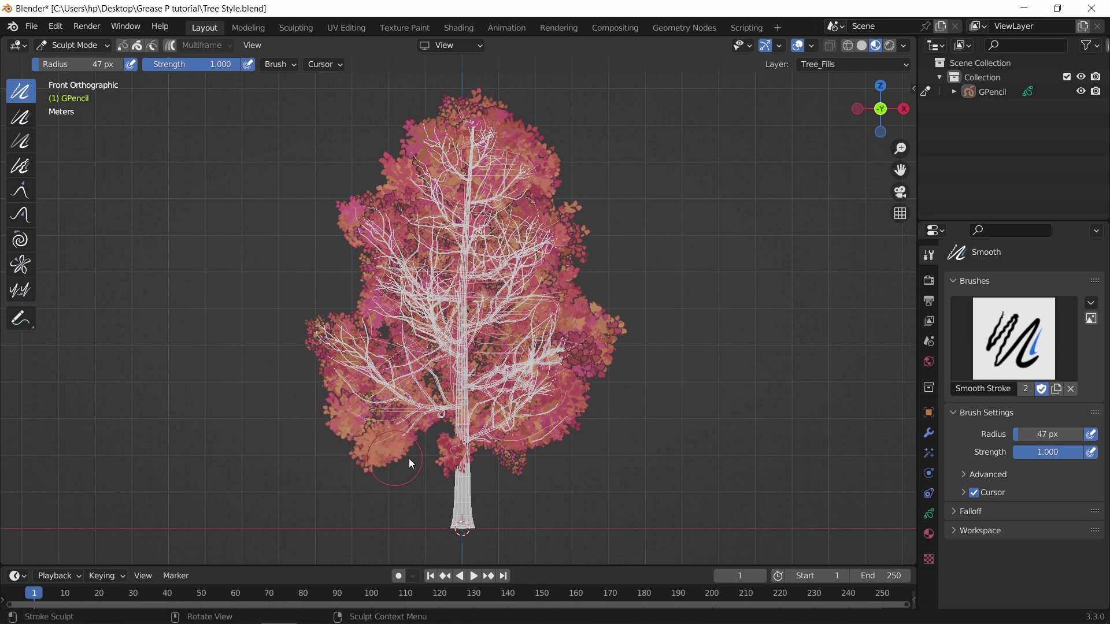
Step: Thicken the leaf strokes around the canopy with the Thickness brush in Add mode at a 68 px radius
{"action": "left_click", "coordinate": [20, 116]}
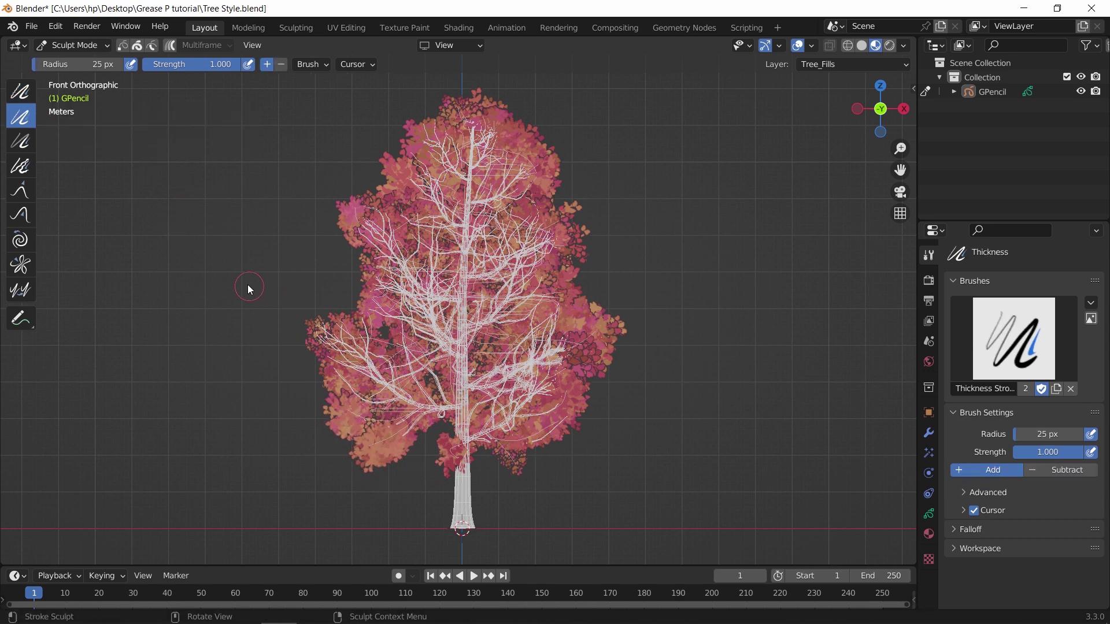
{"action": "key", "text": "f"}
{"action": "left_click", "coordinate": [274, 262]}
{"action": "mouse_move", "coordinate": [377, 422]}
{"action": "left_mouse_down"}
{"action": "mouse_move", "coordinate": [433, 438]}
{"action": "mouse_move", "coordinate": [418, 473]}
{"action": "left_mouse_up"}
{"action": "left_click_drag", "start_coordinate": [514, 437], "coordinate": [529, 444]}
{"action": "left_click_drag", "start_coordinate": [585, 388], "coordinate": [590, 382]}
{"action": "left_click_drag", "start_coordinate": [563, 307], "coordinate": [565, 296]}
{"action": "left_click_drag", "start_coordinate": [558, 236], "coordinate": [555, 227]}
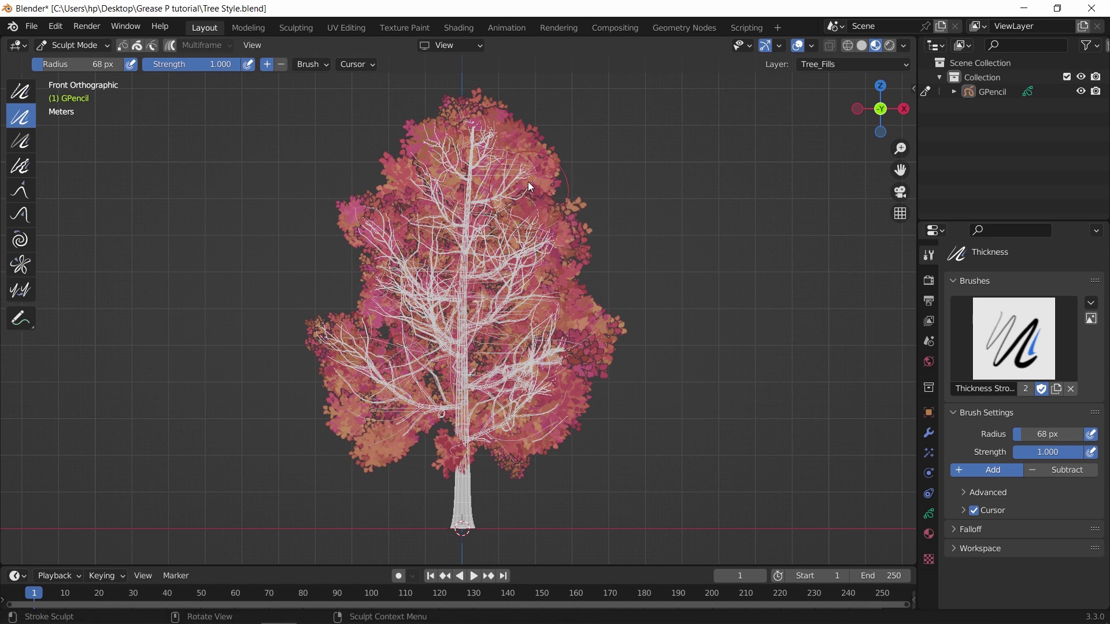
{"action": "left_click", "coordinate": [530, 180]}
{"action": "mouse_move", "coordinate": [479, 151]}
{"action": "left_mouse_down"}
{"action": "mouse_move", "coordinate": [399, 171]}
{"action": "mouse_move", "coordinate": [373, 348]}
{"action": "left_mouse_up"}
Step: Randomize the leaf strokes across the canopy and its upper right edge using a 70 px Randomize brush
{"action": "left_click", "coordinate": [21, 166]}
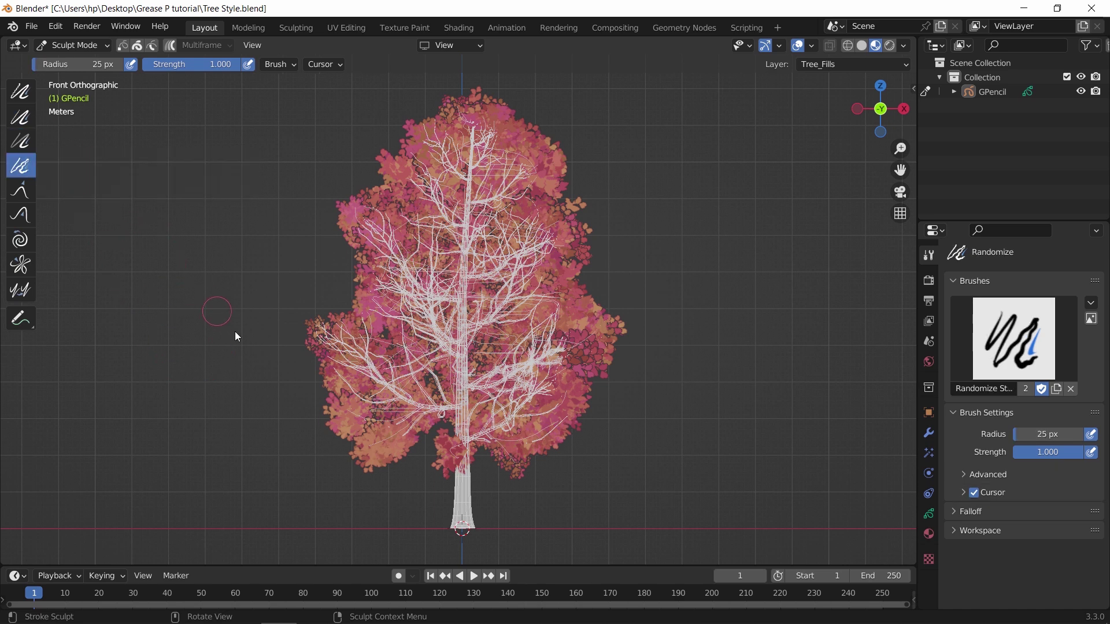
{"action": "key", "text": "f"}
{"action": "left_click", "coordinate": [289, 271]}
{"action": "mouse_move", "coordinate": [354, 420]}
{"action": "left_mouse_down"}
{"action": "mouse_move", "coordinate": [366, 431]}
{"action": "mouse_move", "coordinate": [460, 441]}
{"action": "mouse_move", "coordinate": [528, 438]}
{"action": "mouse_move", "coordinate": [576, 405]}
{"action": "mouse_move", "coordinate": [566, 295]}
{"action": "mouse_move", "coordinate": [538, 243]}
{"action": "left_mouse_up"}
{"action": "left_click_drag", "start_coordinate": [547, 200], "coordinate": [578, 214]}
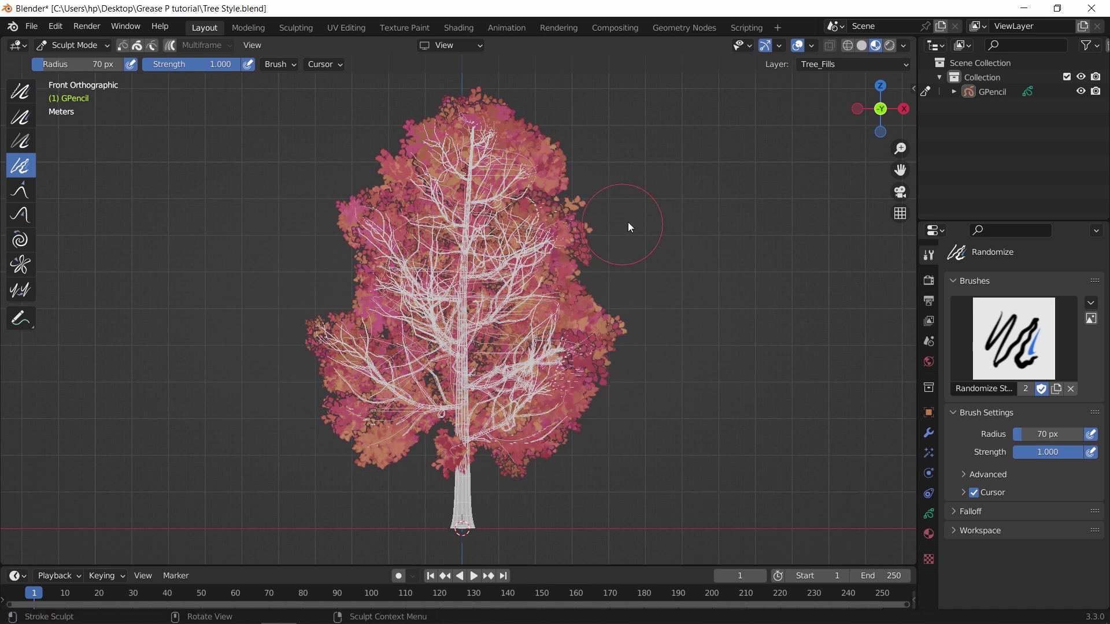
Step: Return to Object Mode and select the Grease Pencil tree
{"action": "left_click", "coordinate": [72, 46]}
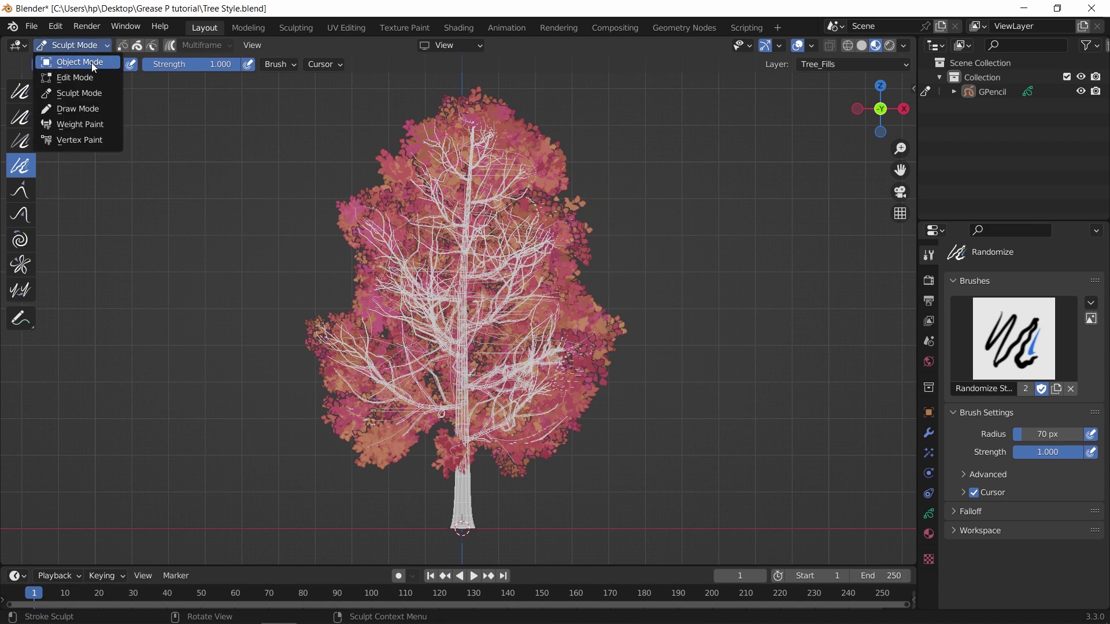
{"action": "left_click", "coordinate": [81, 62]}
{"action": "scroll", "coordinate": [616, 310], "scroll_direction": "down", "scroll_amount": 2}
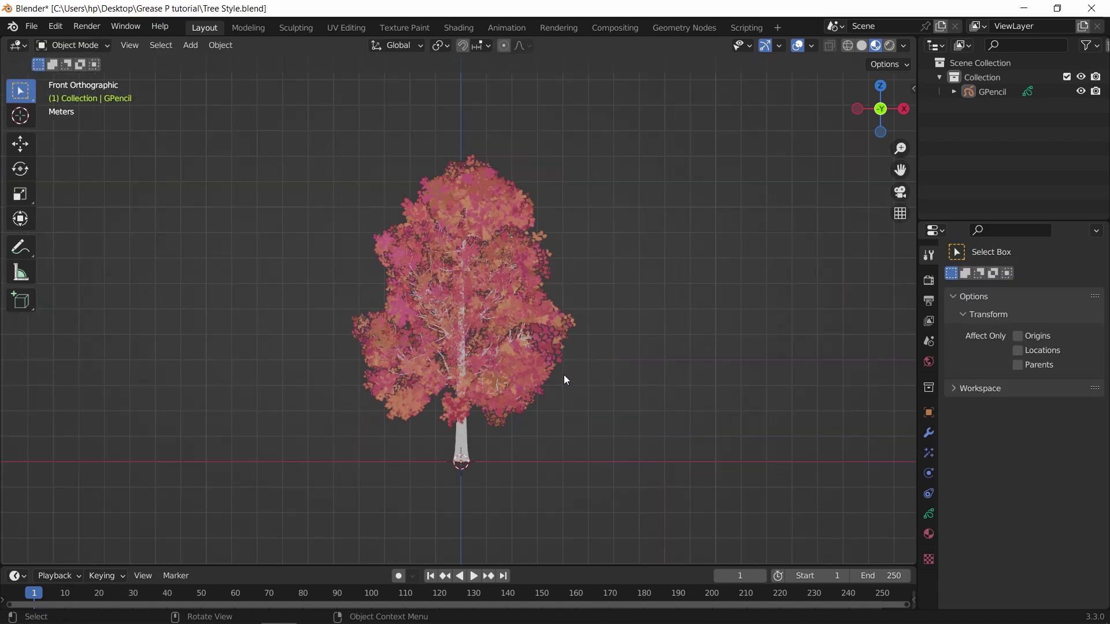
{"action": "middle_click_drag", "start_coordinate": [566, 380], "coordinate": [498, 381]}
{"action": "scroll", "coordinate": [479, 477], "scroll_direction": "up", "scroll_amount": 4}
{"action": "left_click", "coordinate": [473, 523]}
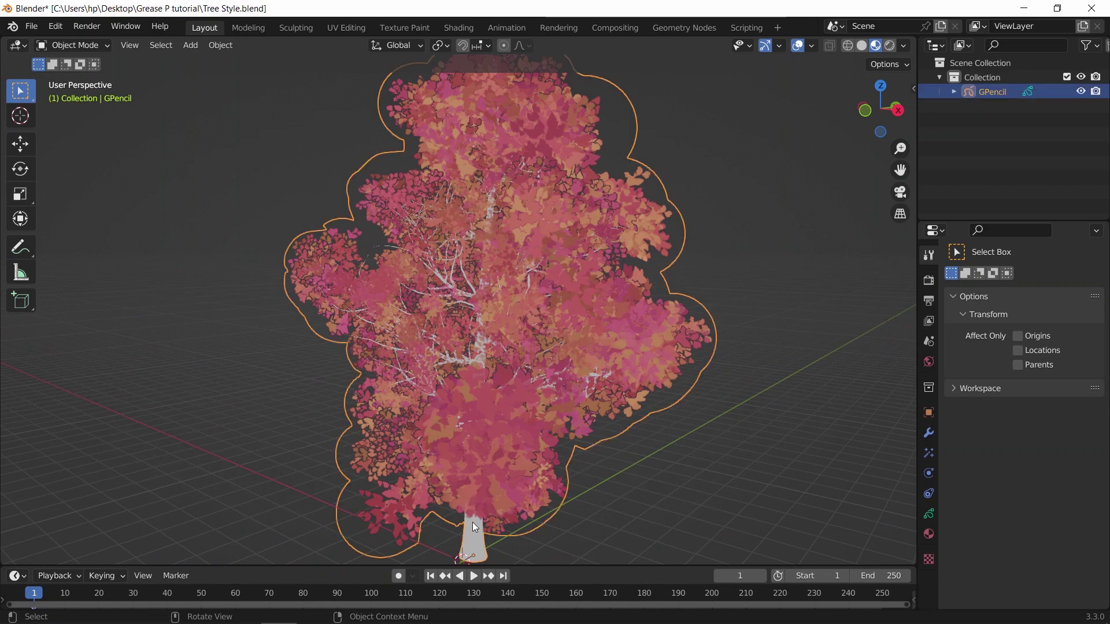
Step: Set the Tree_Fill material's fill base color to an orange sampled from the tree's foliage
{"action": "left_click", "coordinate": [929, 533]}
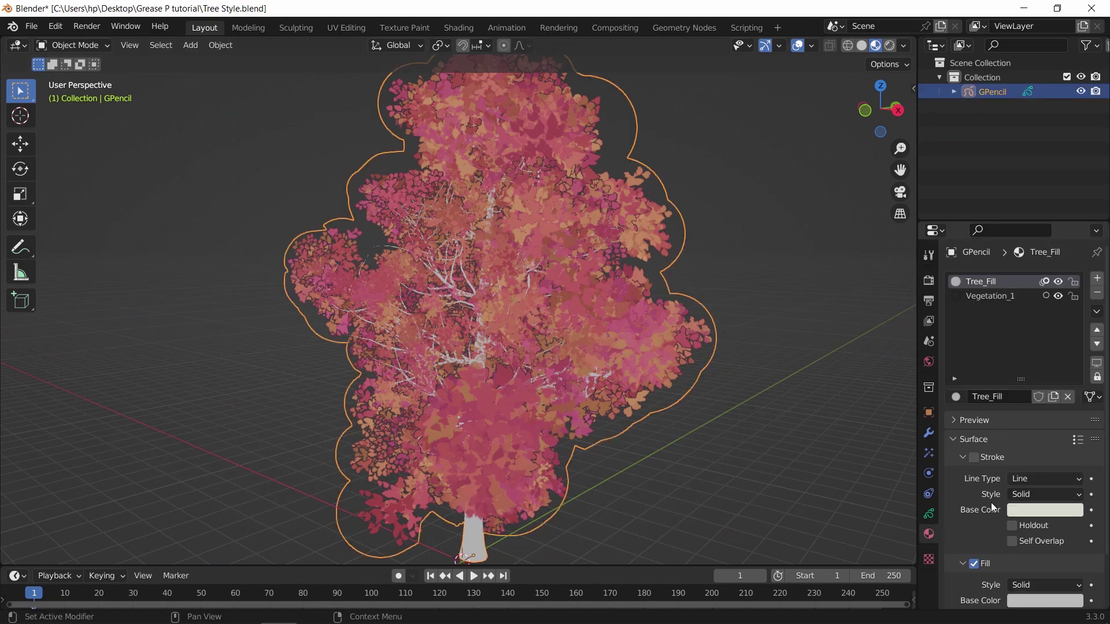
{"action": "scroll", "coordinate": [991, 504], "scroll_direction": "down", "scroll_amount": 3}
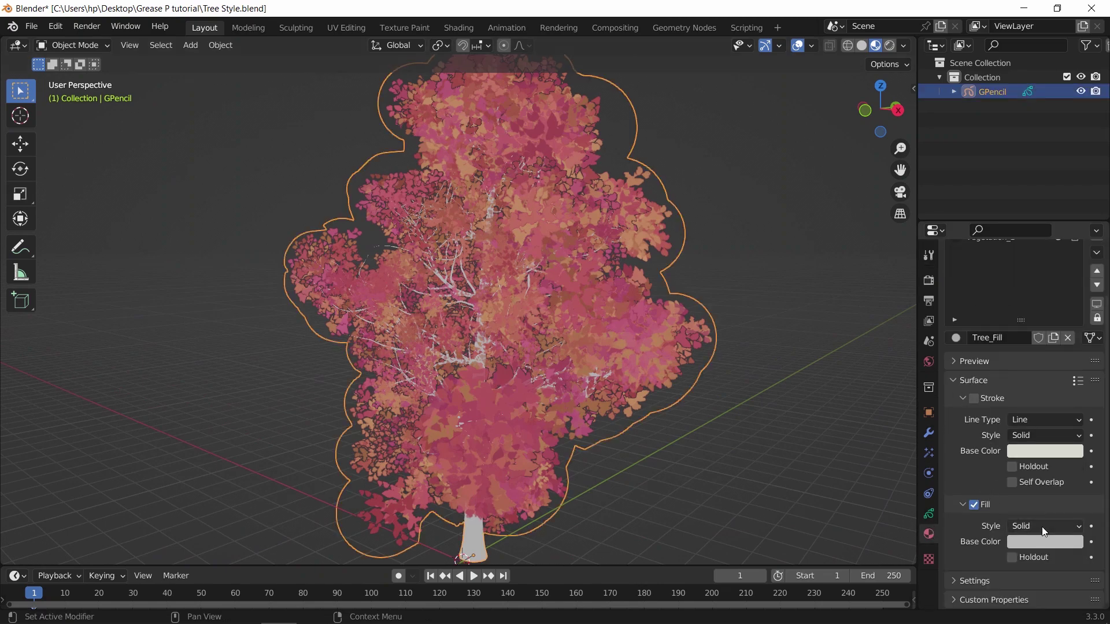
{"action": "left_click", "coordinate": [1029, 541]}
{"action": "left_click", "coordinate": [1068, 480]}
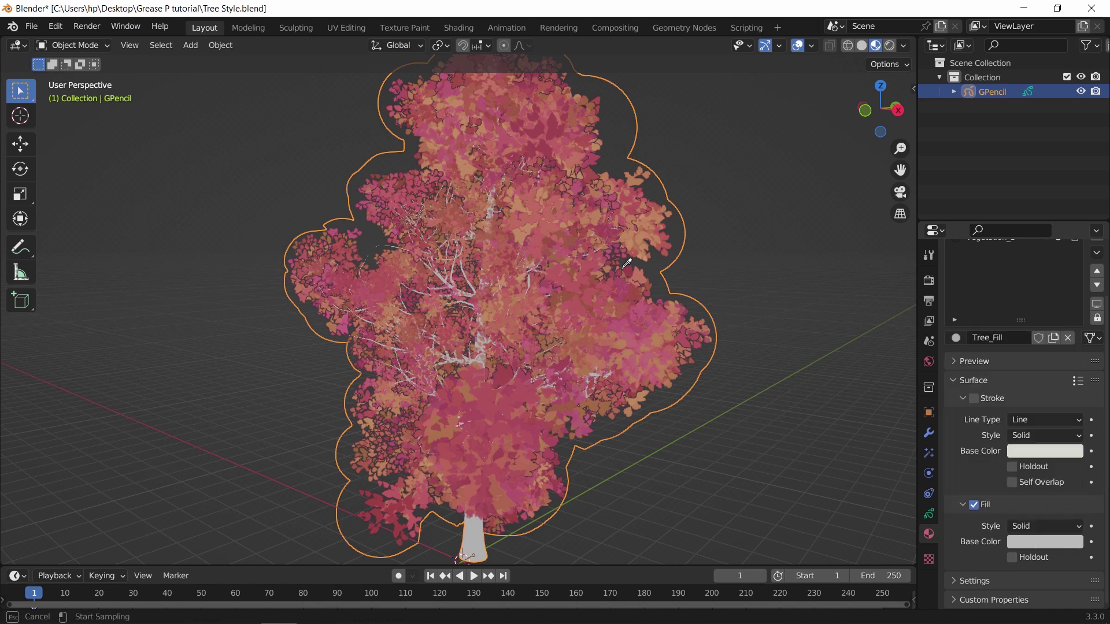
{"action": "left_click", "coordinate": [632, 231]}
{"action": "mouse_move", "coordinate": [516, 367]}
{"action": "middle_mouse_down"}
{"action": "mouse_move", "coordinate": [611, 348]}
{"action": "mouse_move", "coordinate": [505, 345]}
{"action": "mouse_move", "coordinate": [520, 353]}
{"action": "middle_mouse_up"}
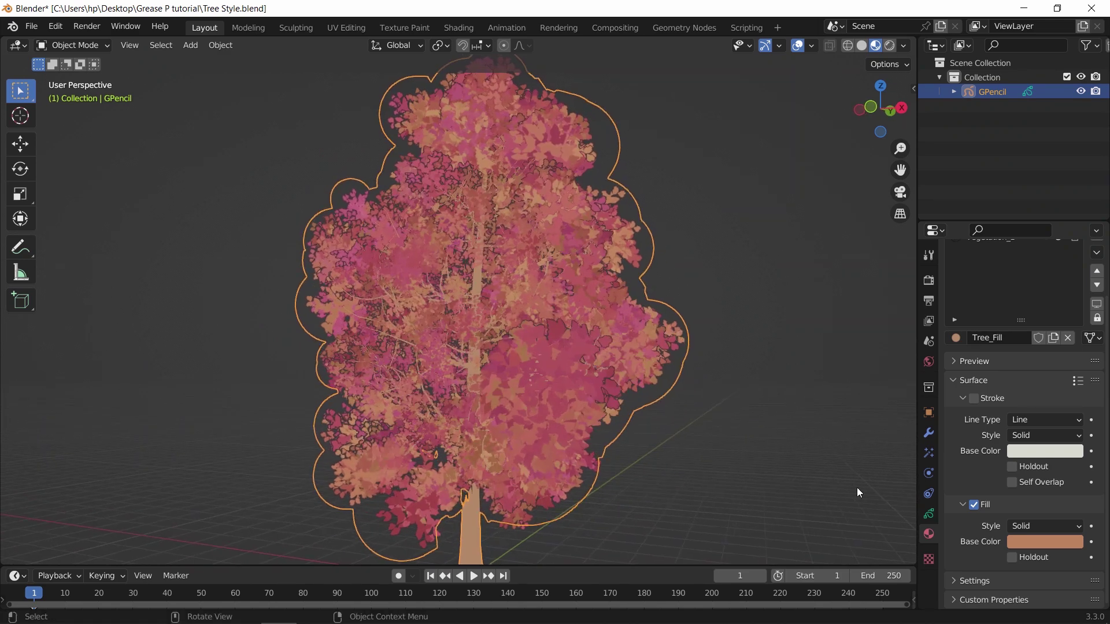
Step: Try darkening the Tree_Fill fill color to a brown with a value (V) of 0.102, and undo it
{"action": "left_click", "coordinate": [1049, 541]}
{"action": "left_click_drag", "start_coordinate": [1069, 365], "coordinate": [1071, 403]}
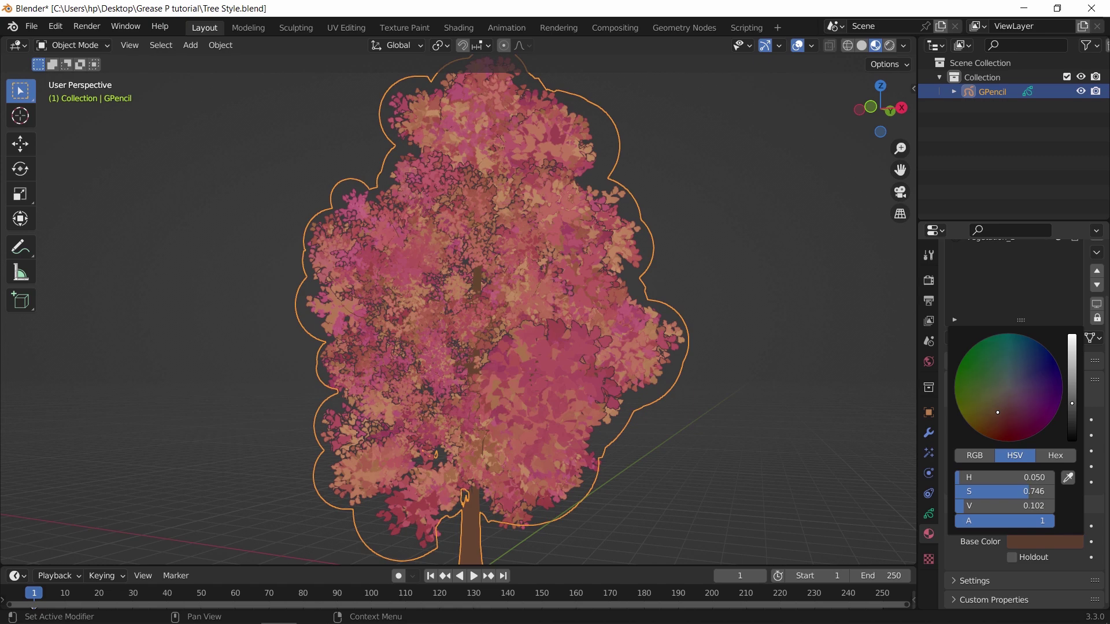
{"action": "key", "text": "ctrl+z"}
{"action": "left_click", "coordinate": [770, 314]}
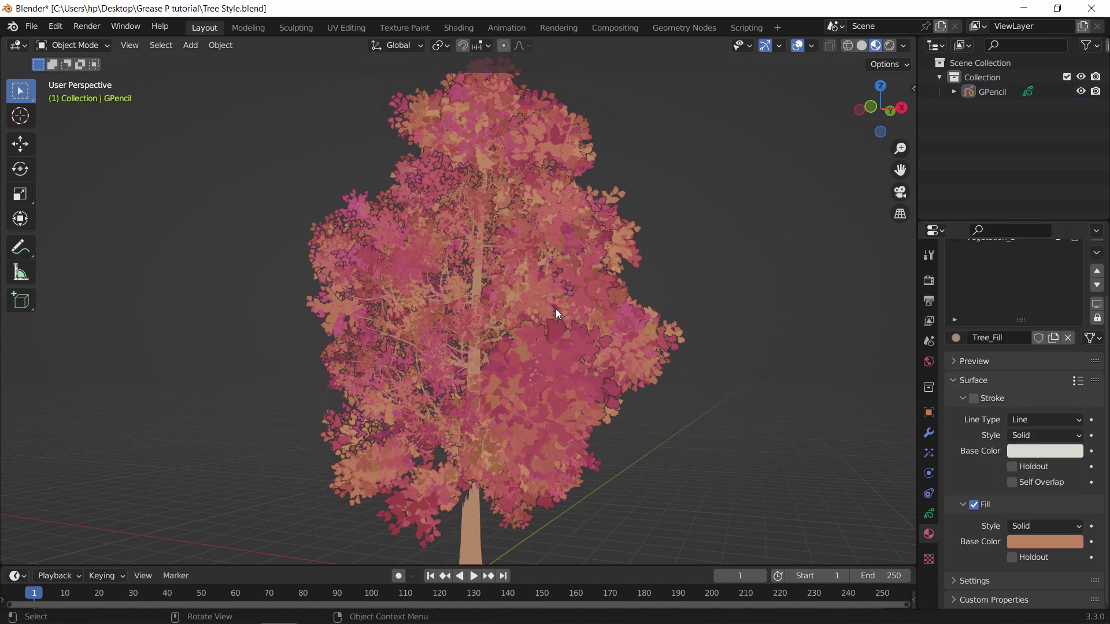
Step: Add a plane mesh at the base of the tree
{"action": "scroll", "coordinate": [556, 309], "scroll_direction": "down", "scroll_amount": 2}
{"action": "middle_click_drag", "start_coordinate": [509, 388], "coordinate": [534, 399]}
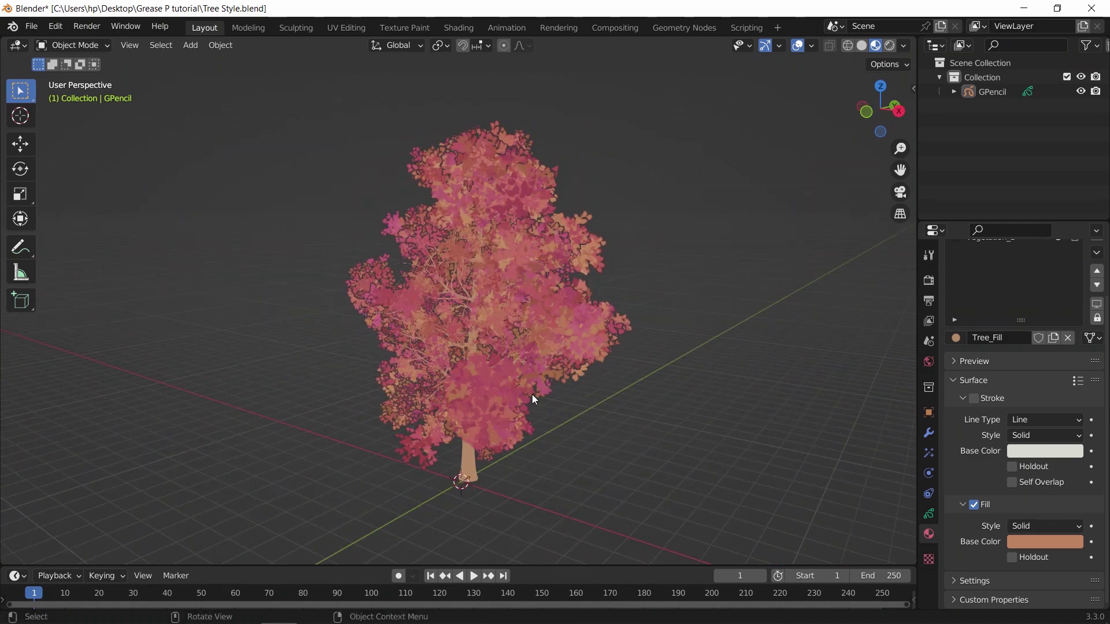
{"action": "key", "text": "shift+a"}
{"action": "mouse_move", "coordinate": [615, 276]}
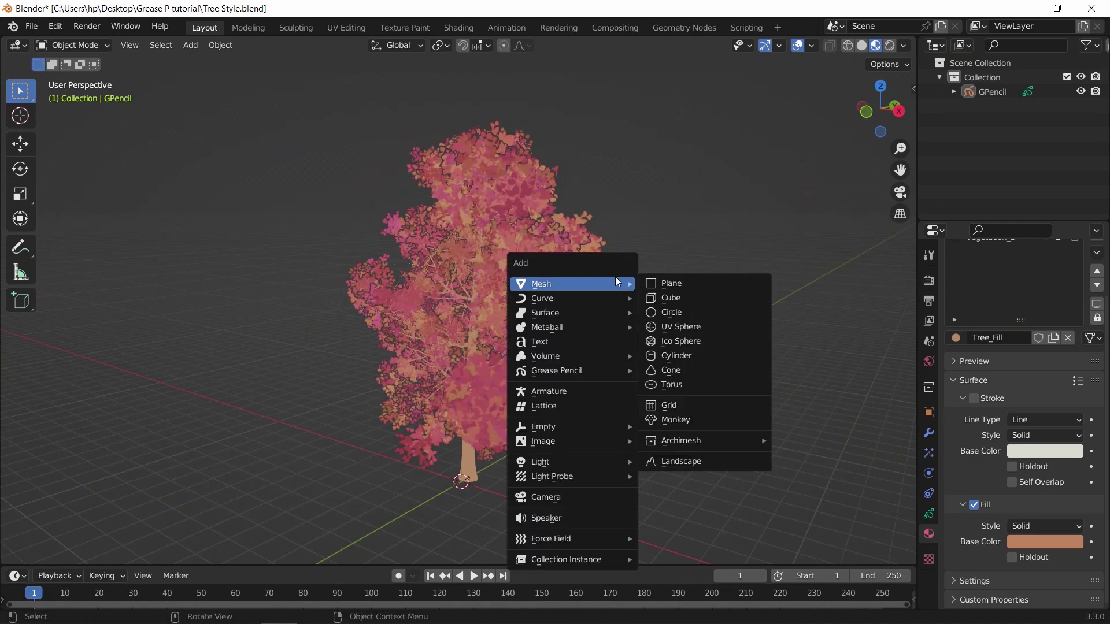
{"action": "left_click", "coordinate": [692, 283]}
{"action": "middle_click_drag", "start_coordinate": [578, 405], "coordinate": [621, 376]}
Step: Add a camera aligned to the current view and set the render resolution X to 858 px
{"action": "key", "text": "shift+a"}
{"action": "left_click", "coordinate": [593, 546]}
{"action": "key", "text": "ctrl+alt+KP_0"}
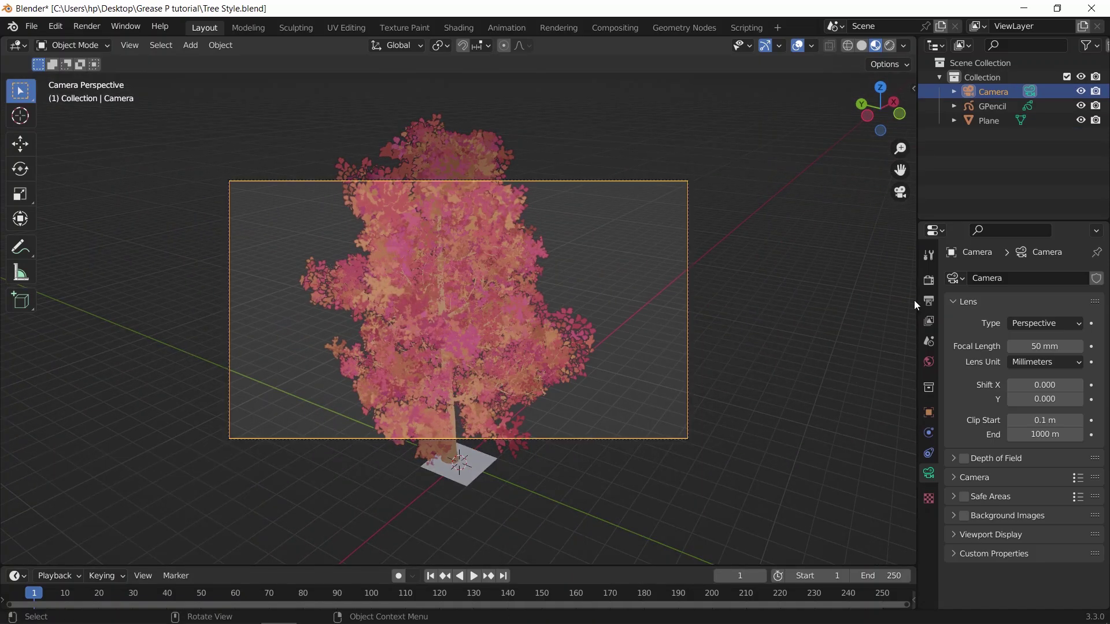
{"action": "left_click", "coordinate": [927, 301]}
{"action": "left_click_drag", "start_coordinate": [1054, 297], "coordinate": [867, 297]}
Step: Scale the plane up by about 39, reposition it under the tree and enlarge it further as a ground surface
{"action": "left_click", "coordinate": [460, 468]}
{"action": "key", "text": "s"}
{"action": "left_click", "coordinate": [755, 421]}
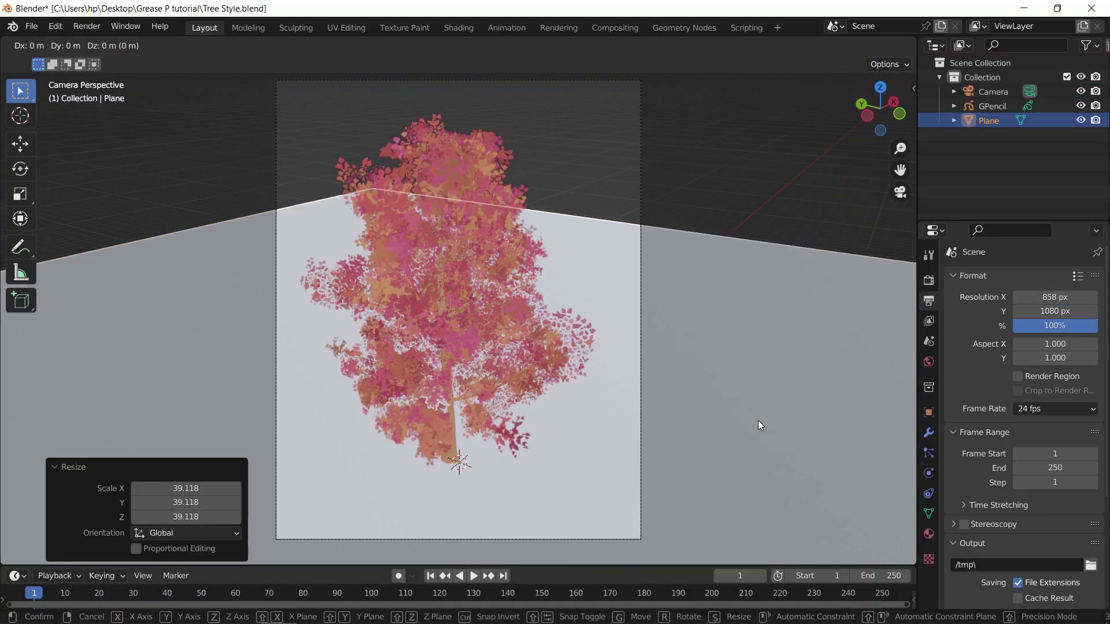
{"action": "key", "text": "g"}
{"action": "left_click", "coordinate": [712, 284]}
{"action": "key", "text": "s"}
{"action": "left_click", "coordinate": [801, 274]}
Step: Switch the viewport to rendered shading and split it into two side-by-side 3D views
{"action": "left_click", "coordinate": [482, 259]}
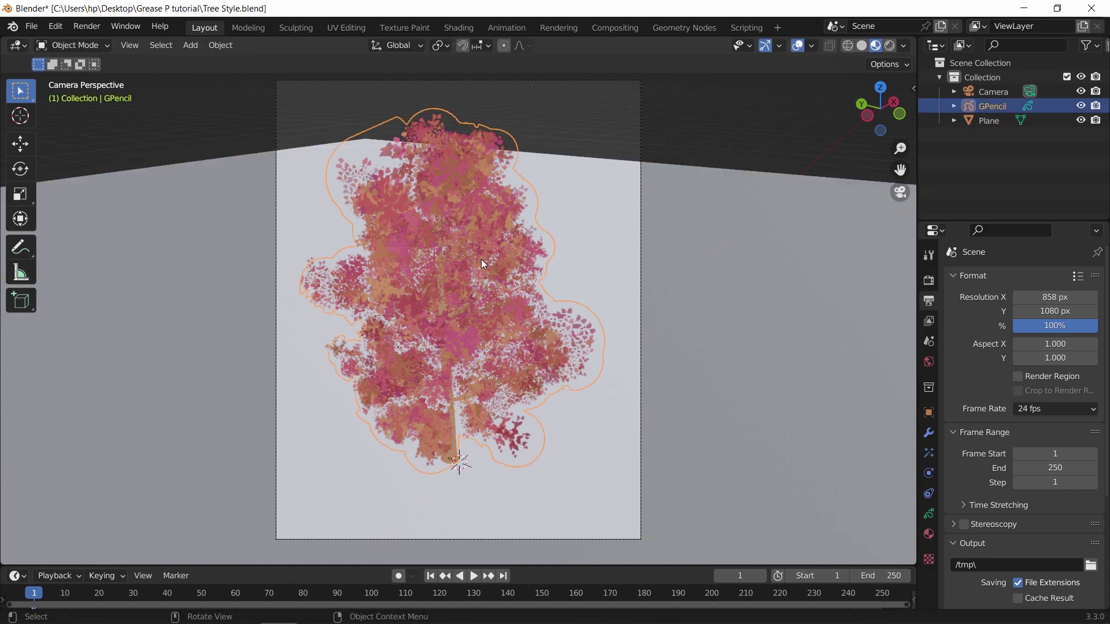
{"action": "left_click", "coordinate": [889, 47]}
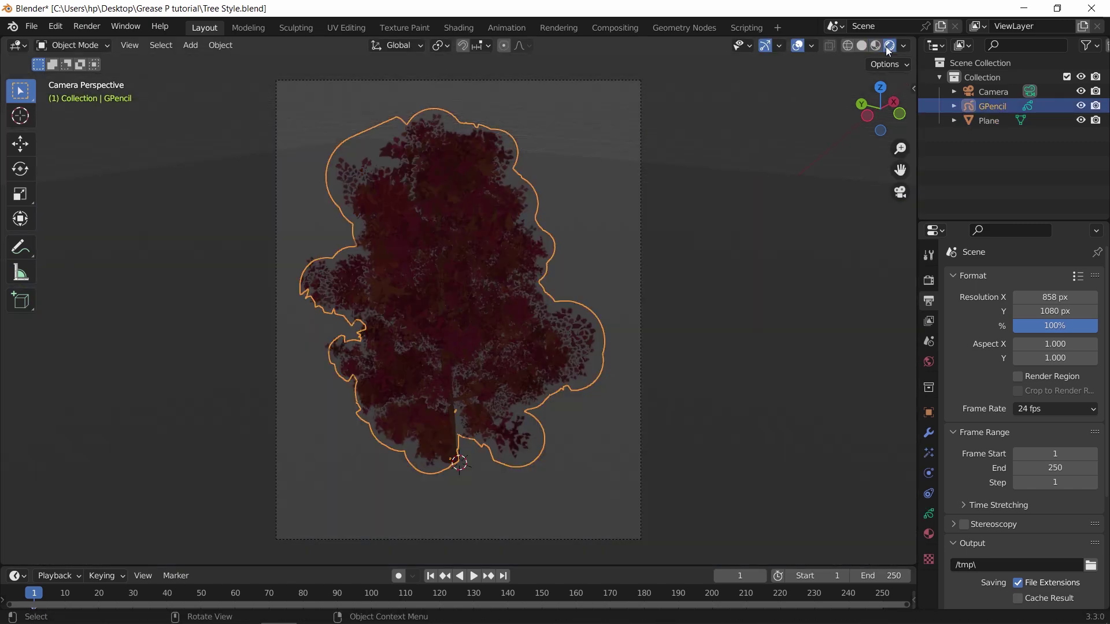
{"action": "left_click_drag", "start_coordinate": [915, 38], "coordinate": [506, 255]}
{"action": "key", "text": "Home"}
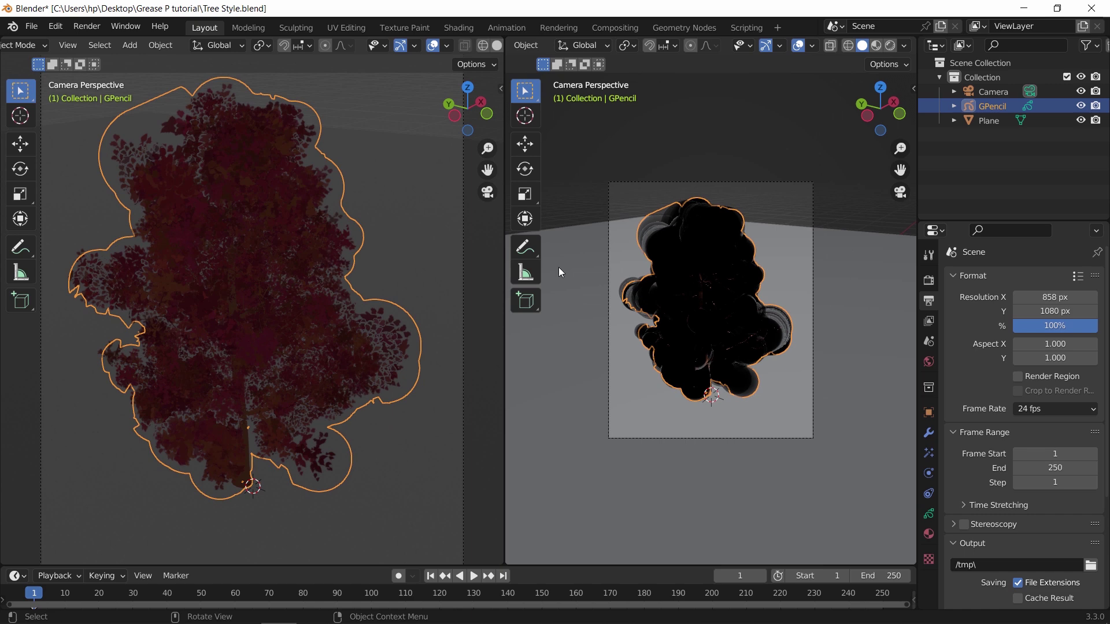
Step: Add a Sun light and raise it along Z above the tree
{"action": "key", "text": "z"}
{"action": "key", "text": "shift+a"}
{"action": "mouse_move", "coordinate": [781, 251]}
{"action": "left_click", "coordinate": [814, 261]}
{"action": "middle_click_drag", "start_coordinate": [798, 271], "coordinate": [694, 292]}
{"action": "scroll", "coordinate": [769, 336], "scroll_direction": "down", "scroll_amount": 7}
{"action": "key", "text": "g"}
{"action": "key", "text": "z"}
{"action": "left_click", "coordinate": [771, 258]}
{"action": "key", "text": "g"}
Step: Move the Sun light horizontally to one side of the tree and rotate it by -36.9°
{"action": "key", "text": "shift+z"}
{"action": "left_click", "coordinate": [716, 282]}
{"action": "key", "text": "r"}
{"action": "left_click", "coordinate": [776, 399]}
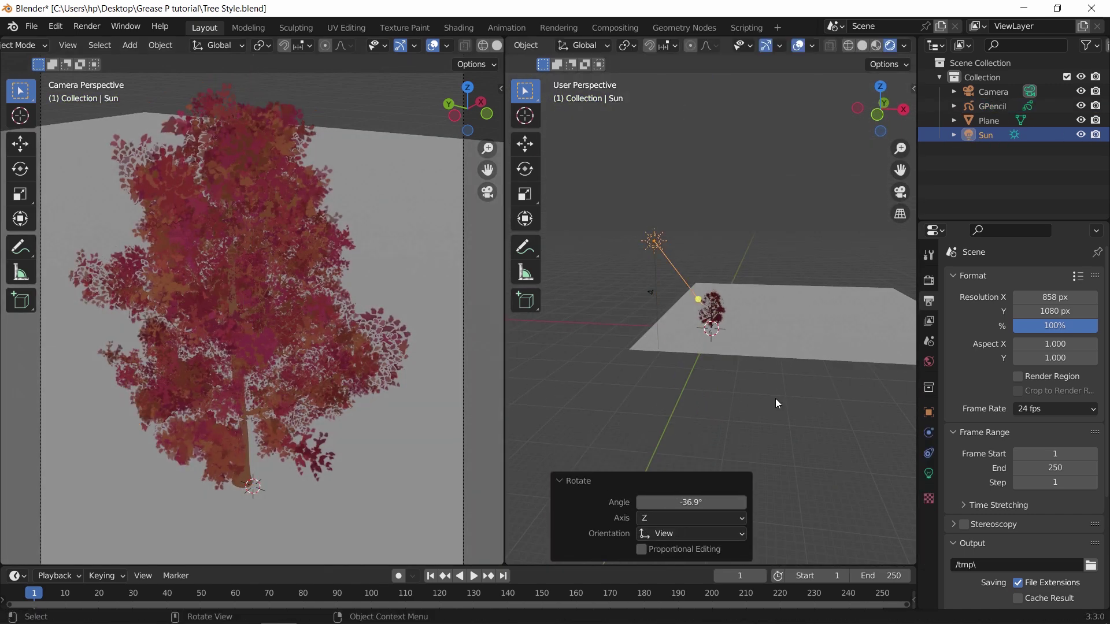
{"action": "left_click", "coordinate": [797, 428]}
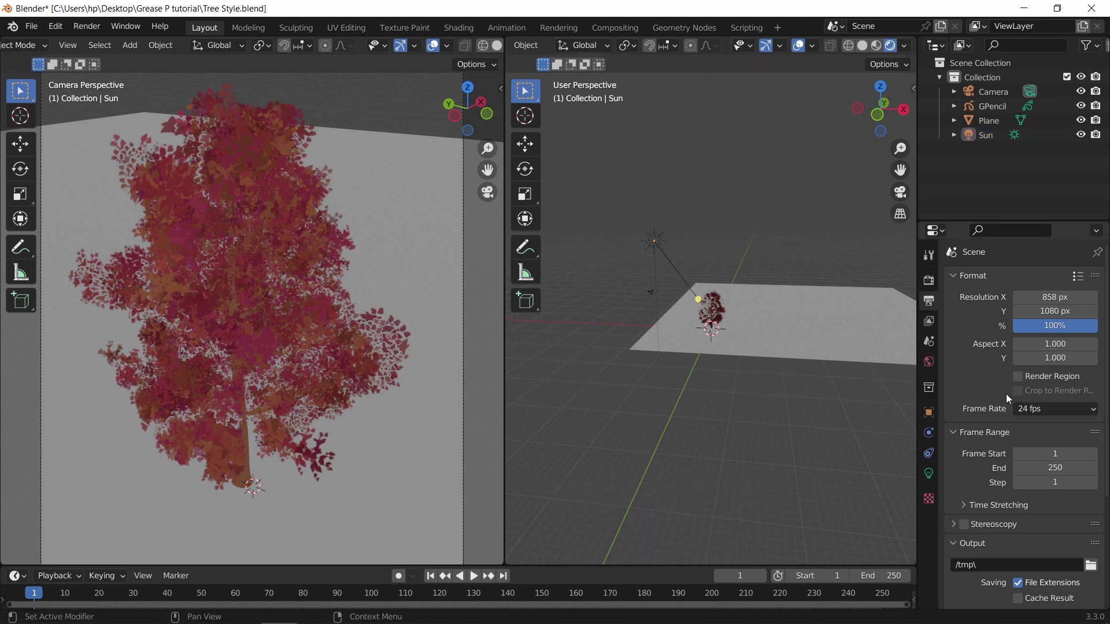
Step: Set the World color to an Environment Texture and load the spiaggia_di_mondello_2k HDRI
{"action": "left_click", "coordinate": [929, 362]}
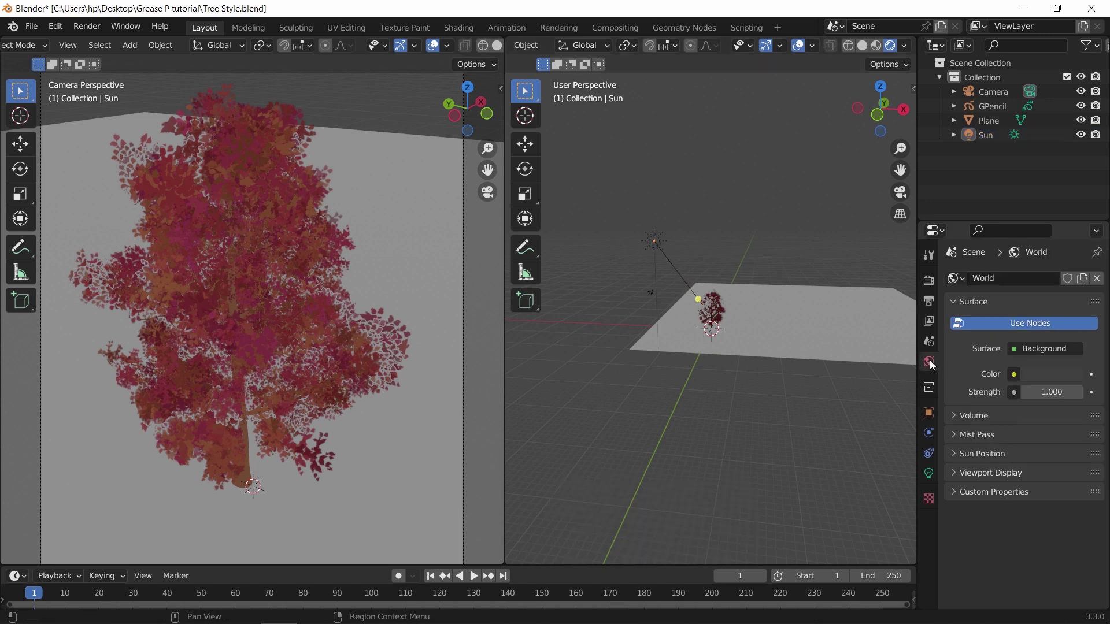
{"action": "left_click", "coordinate": [1015, 375]}
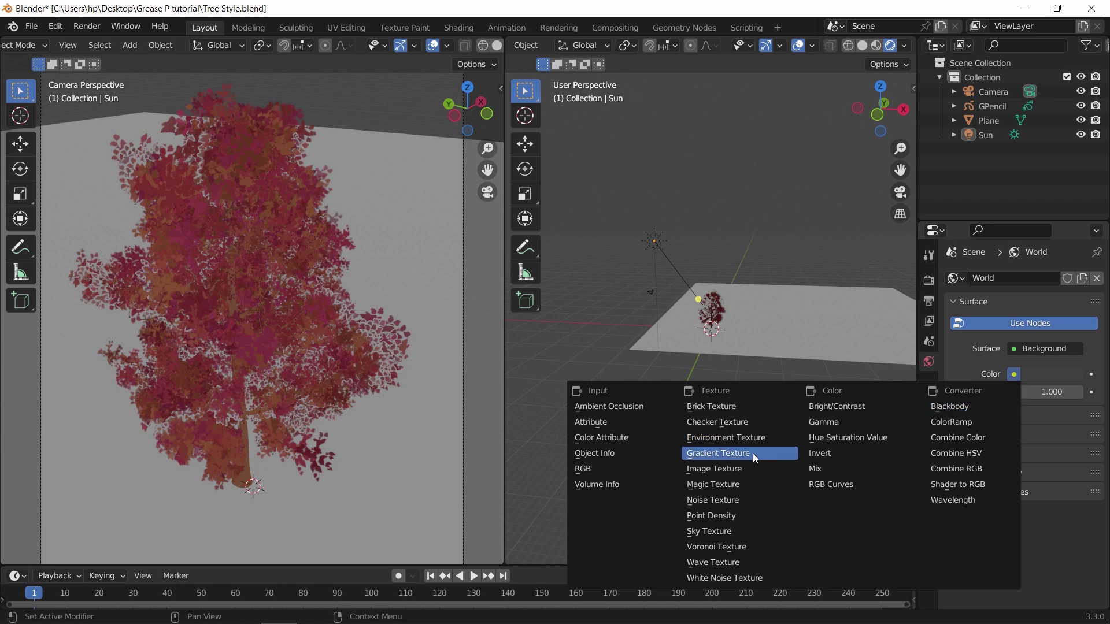
{"action": "left_click", "coordinate": [744, 439]}
{"action": "left_click", "coordinate": [1067, 392]}
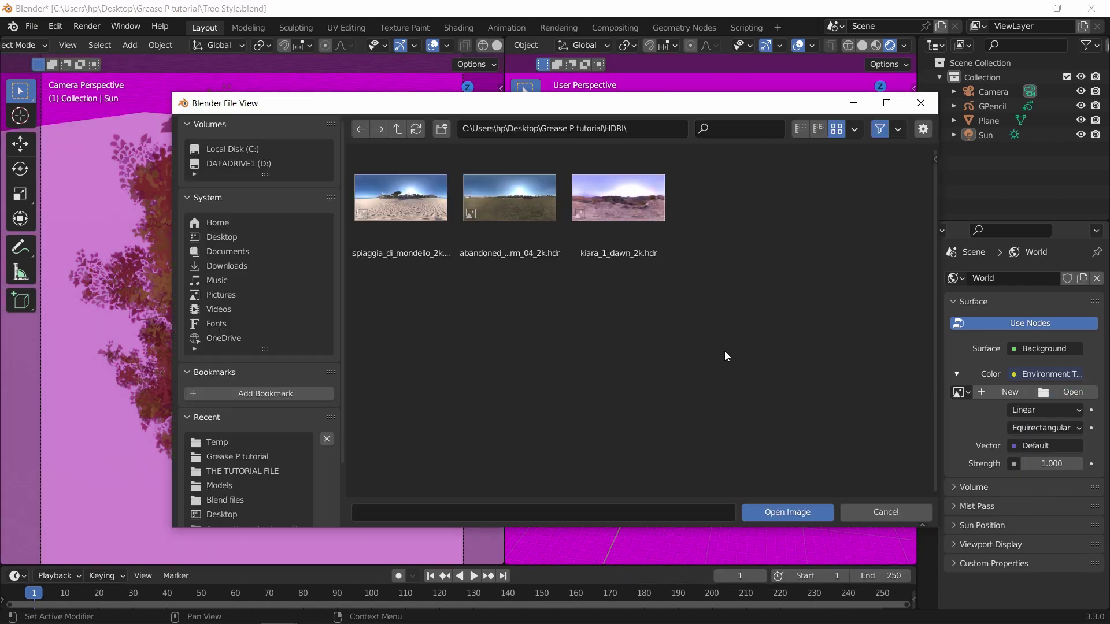
{"action": "double_click", "coordinate": [435, 209]}
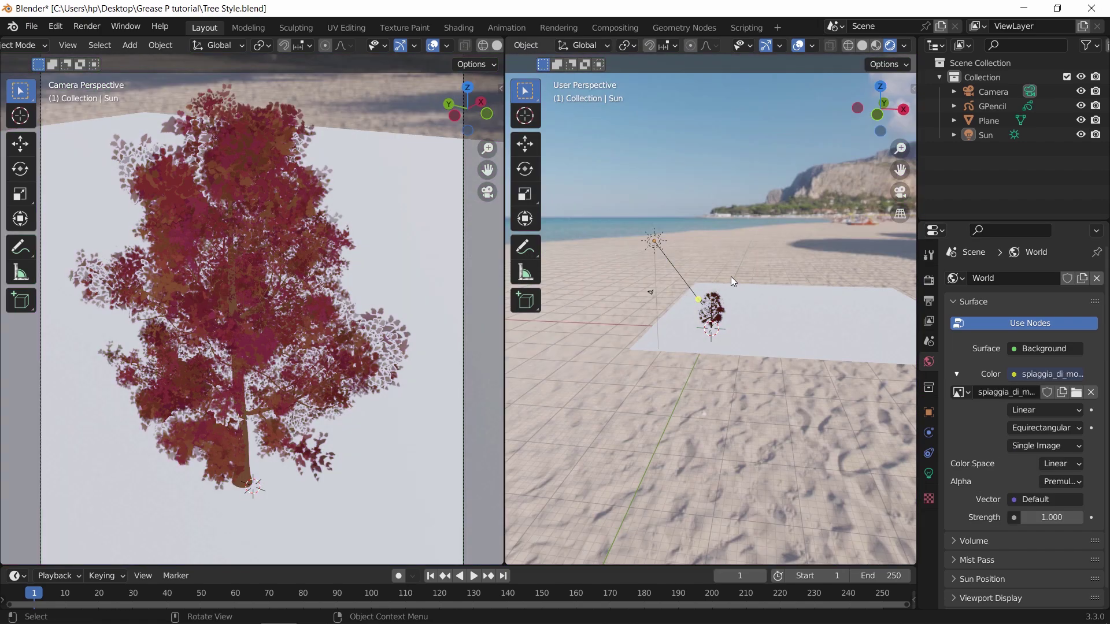
Step: Rotate the Sun light around the Z axis in the top view
{"action": "middle_click_drag", "start_coordinate": [730, 277], "coordinate": [763, 273]}
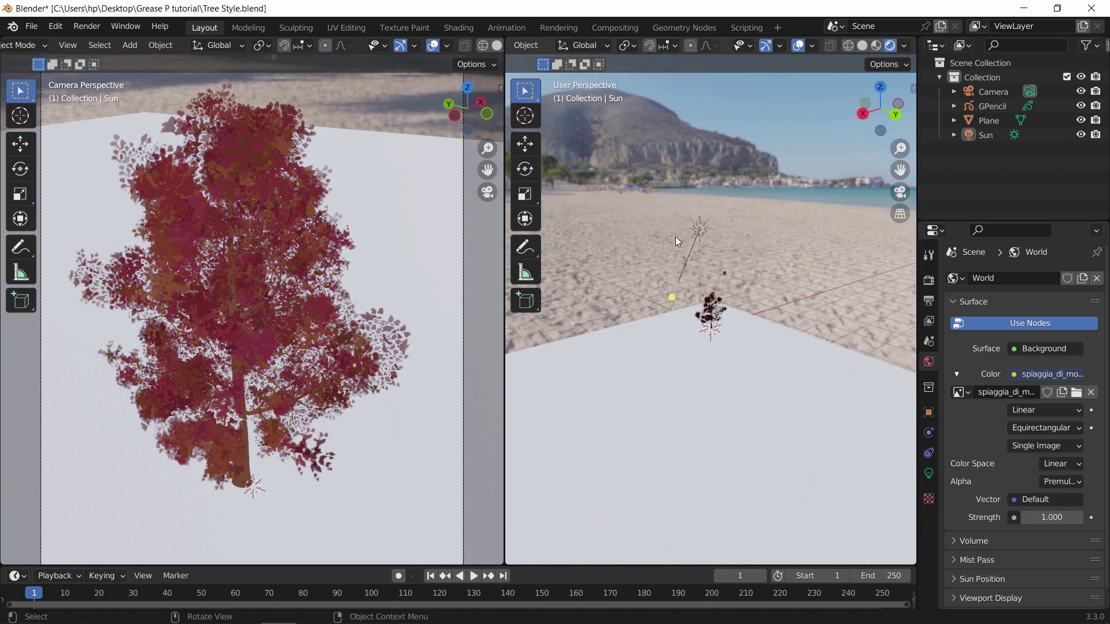
{"action": "left_click", "coordinate": [691, 227]}
{"action": "key", "text": "KP_7"}
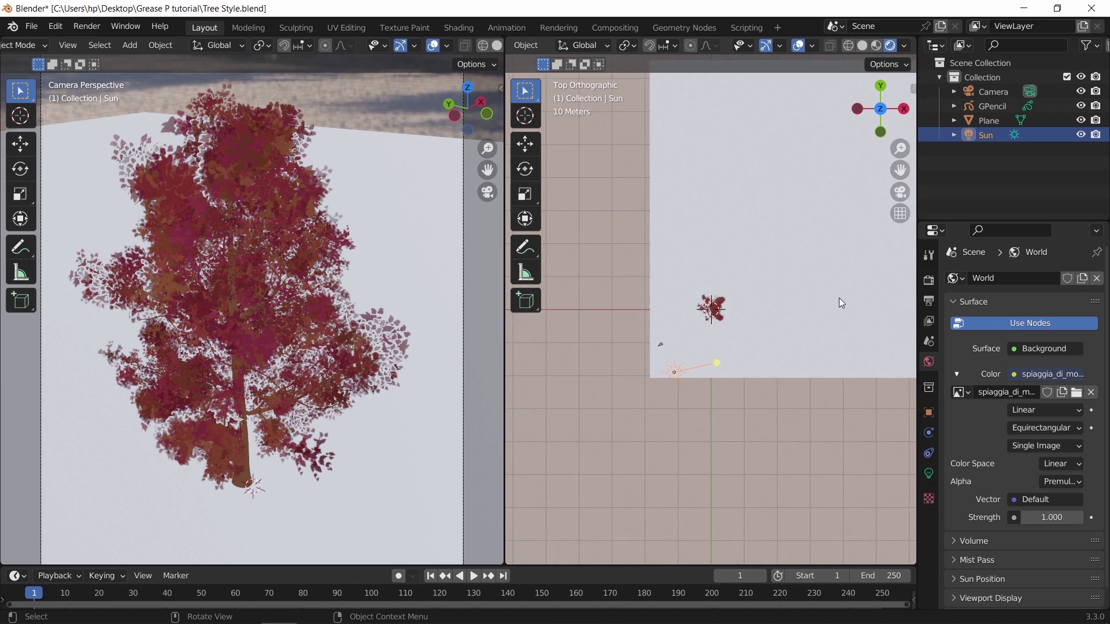
{"action": "key", "text": "r"}
{"action": "key", "text": "z"}
{"action": "left_click", "coordinate": [793, 200]}
{"action": "middle_click_drag", "start_coordinate": [775, 283], "coordinate": [904, 199]}
Step: Switch to the Shading workspace, use rendered shading and display the World node tree
{"action": "left_click", "coordinate": [457, 28]}
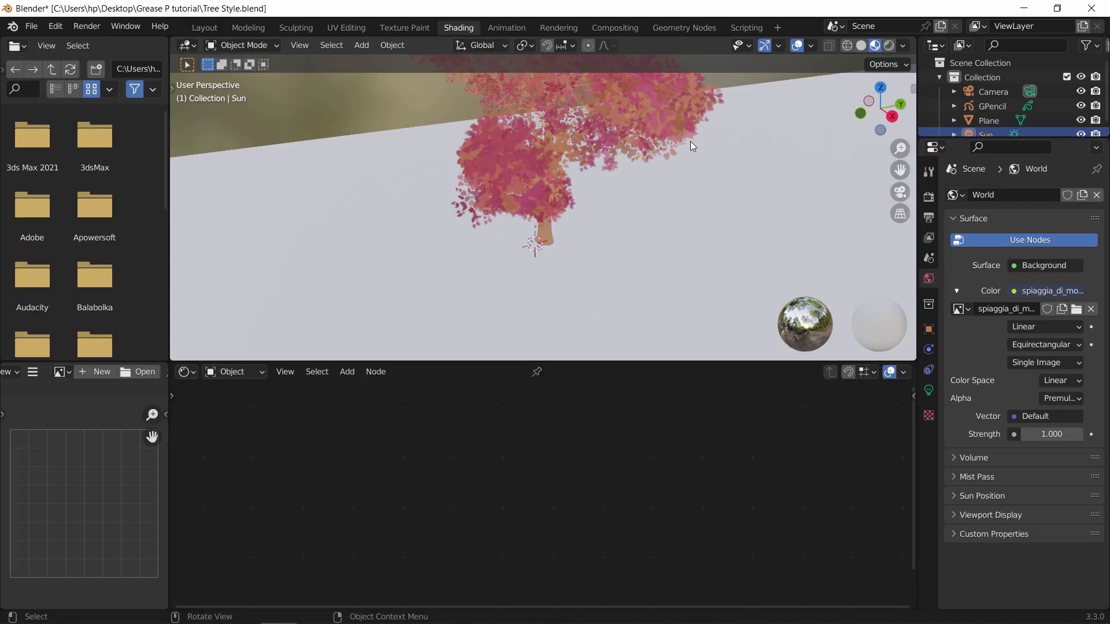
{"action": "key", "text": "z"}
{"action": "left_click", "coordinate": [708, 167]}
{"action": "mouse_move", "coordinate": [709, 167]}
{"action": "middle_mouse_down"}
{"action": "mouse_move", "coordinate": [480, 145]}
{"action": "mouse_move", "coordinate": [496, 168]}
{"action": "middle_mouse_up"}
{"action": "scroll", "coordinate": [520, 203], "scroll_direction": "down", "scroll_amount": 3}
{"action": "mouse_move", "coordinate": [544, 217]}
{"action": "middle_mouse_down", "text": "shift"}
{"action": "mouse_move", "coordinate": [554, 252]}
{"action": "mouse_move", "coordinate": [571, 248]}
{"action": "mouse_move", "coordinate": [626, 178]}
{"action": "mouse_move", "coordinate": [562, 290]}
{"action": "mouse_move", "coordinate": [594, 239]}
{"action": "middle_mouse_up", "text": "shift"}
{"action": "left_click", "coordinate": [236, 404]}
Step: Add Texture Coordinate and Mapping nodes to the environment texture and set the Mapping Z rotation to 89.3°
{"action": "middle_click_drag", "start_coordinate": [625, 484], "coordinate": [836, 567]}
{"action": "left_click", "coordinate": [636, 473]}
{"action": "key", "text": "ctrl+t"}
{"action": "middle_click_drag", "start_coordinate": [462, 596], "coordinate": [465, 539]}
{"action": "left_click_drag", "start_coordinate": [474, 541], "coordinate": [526, 540]}
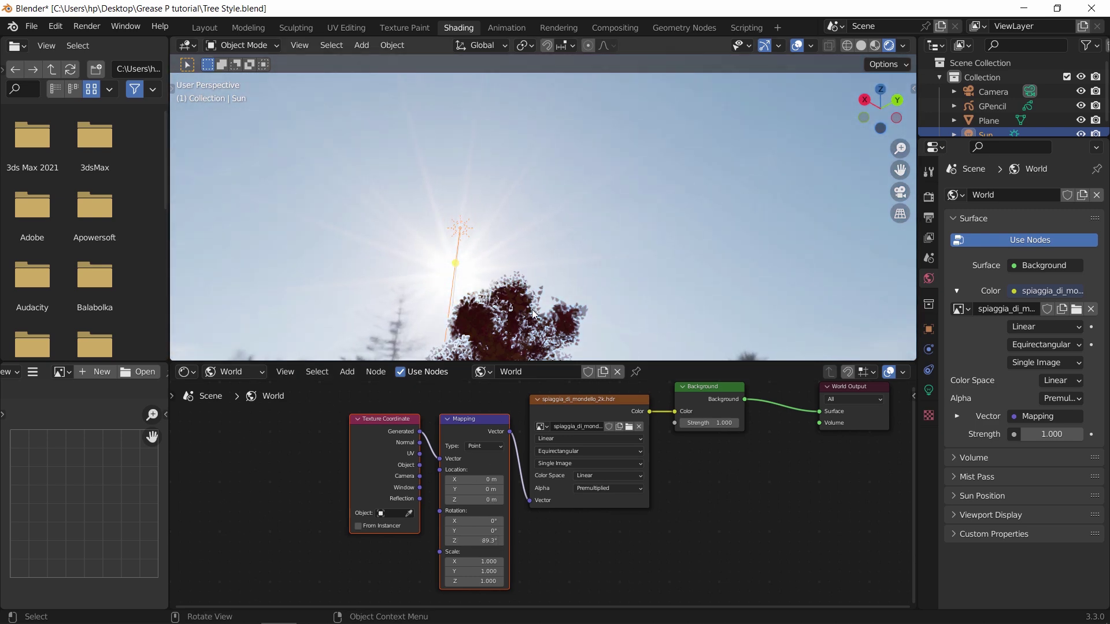
Step: Return to the Layout workspace and toggle the Sun light's visibility to compare the tree's lighting
{"action": "left_click", "coordinate": [204, 28]}
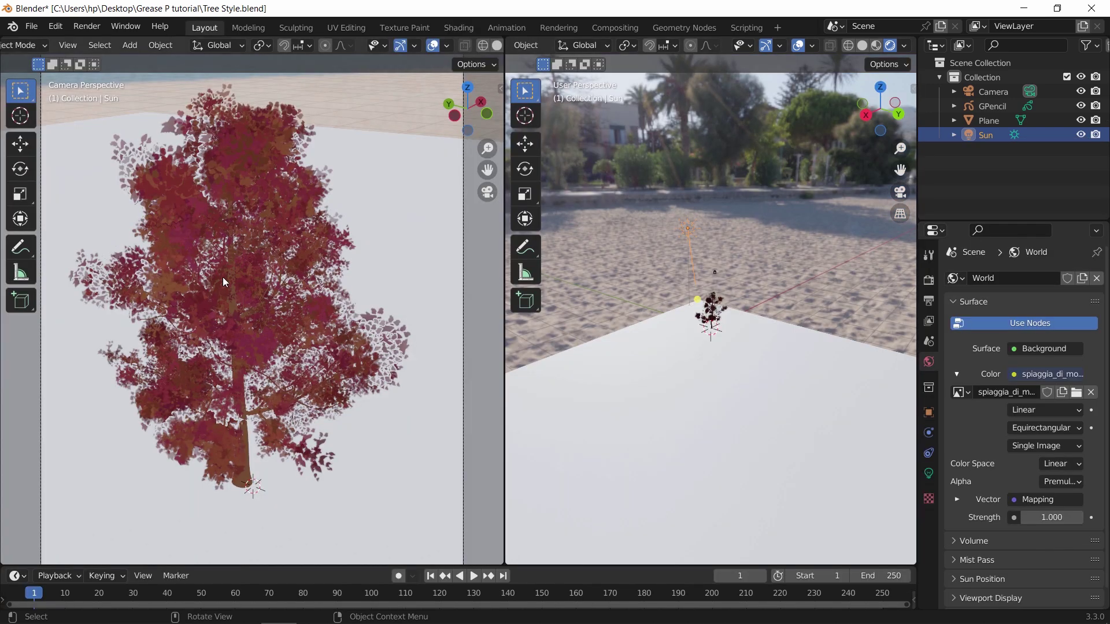
{"action": "left_click", "coordinate": [1081, 135]}
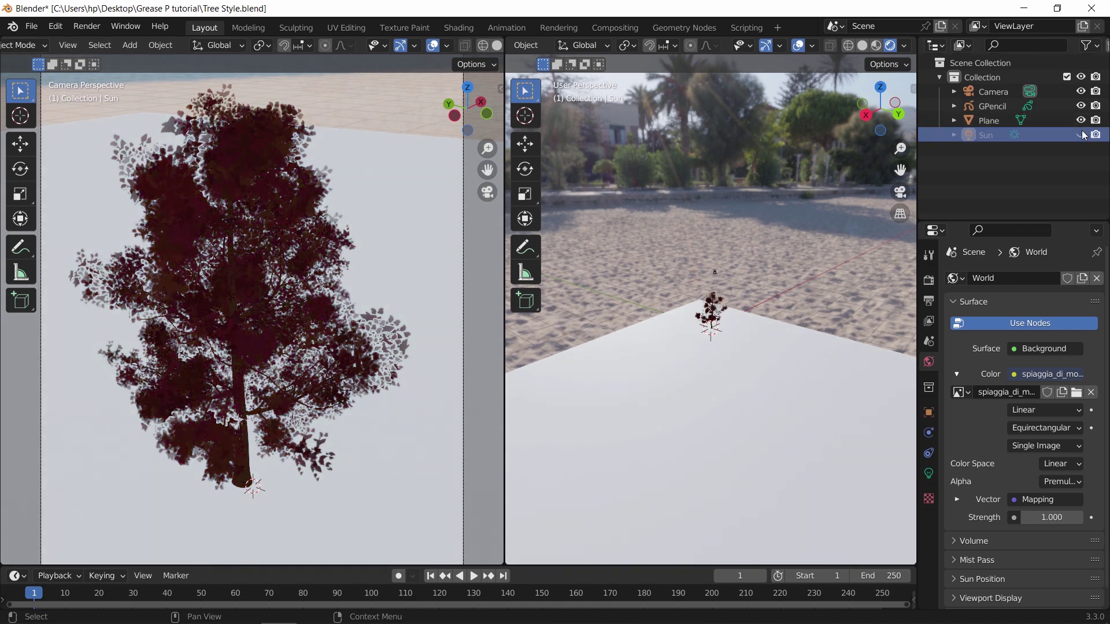
{"action": "left_click", "coordinate": [1081, 134]}
{"action": "left_click", "coordinate": [1081, 135]}
{"action": "left_click", "coordinate": [1081, 134]}
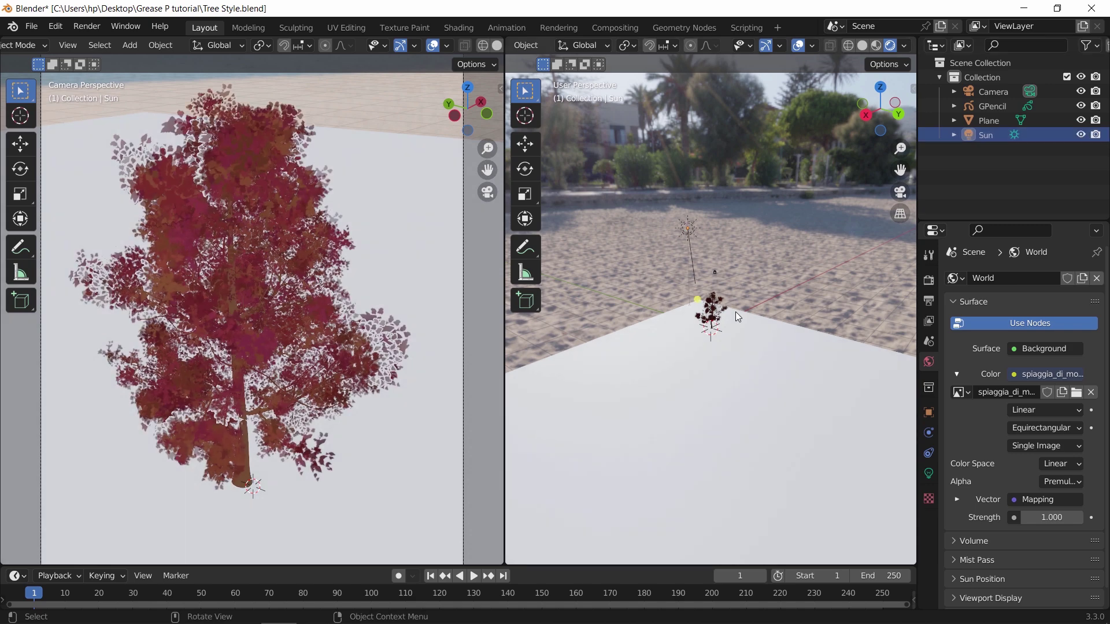
Step: Create a new material for the ground plane and change its surface shader to Glossy BSDF
{"action": "middle_click_drag", "start_coordinate": [778, 332], "coordinate": [509, 393]}
{"action": "scroll", "coordinate": [660, 373], "scroll_direction": "up", "scroll_amount": 4}
{"action": "left_click", "coordinate": [660, 373]}
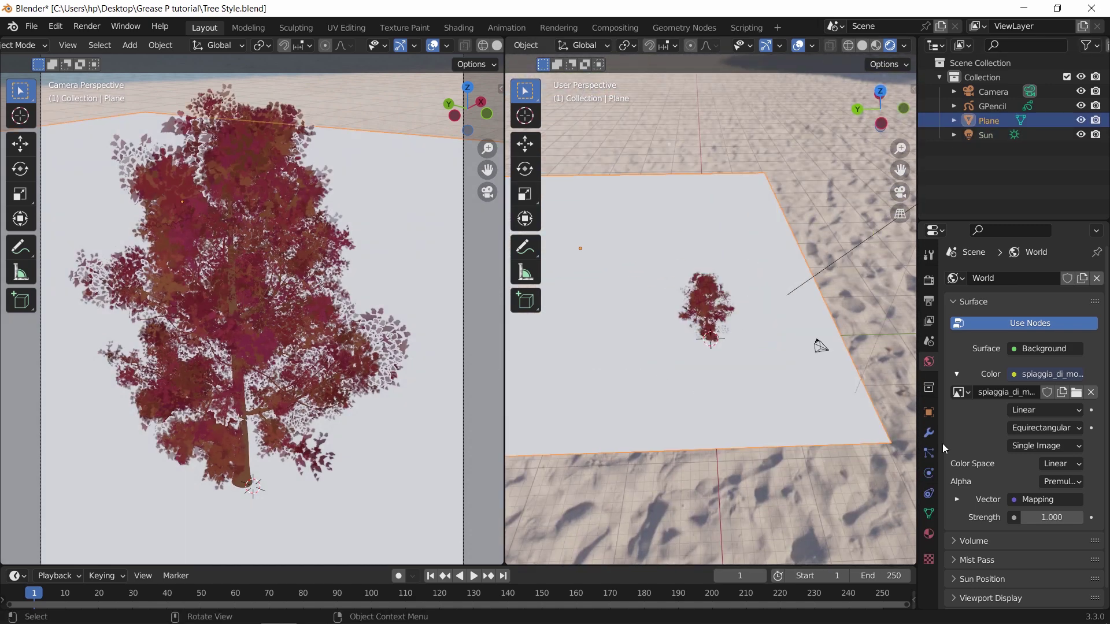
{"action": "left_click", "coordinate": [929, 534]}
{"action": "left_click", "coordinate": [1024, 342]}
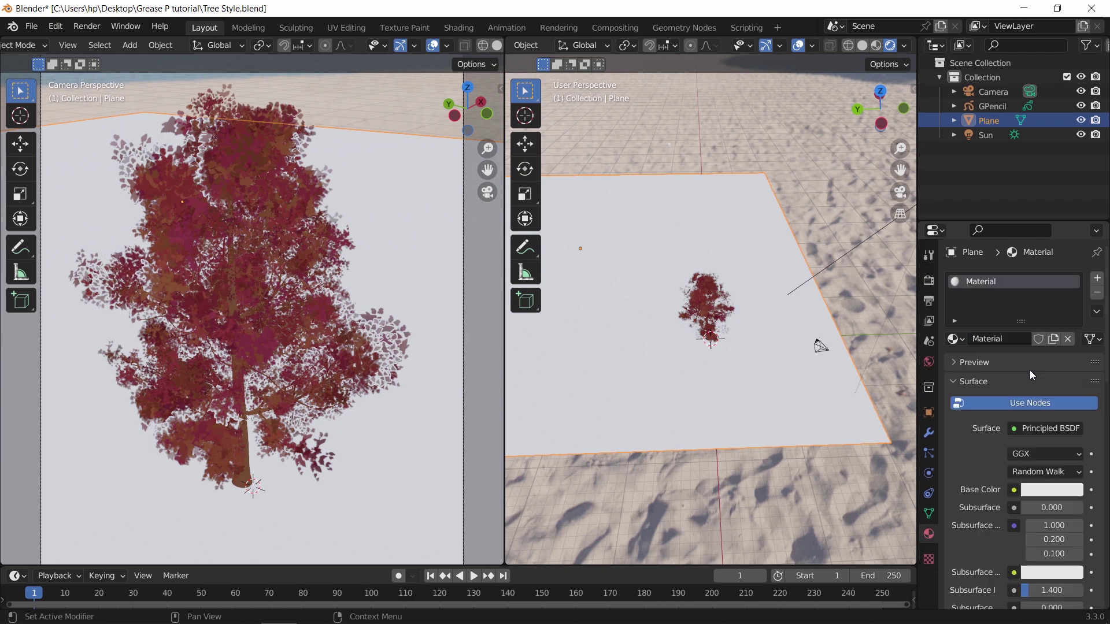
{"action": "left_click", "coordinate": [1035, 430]}
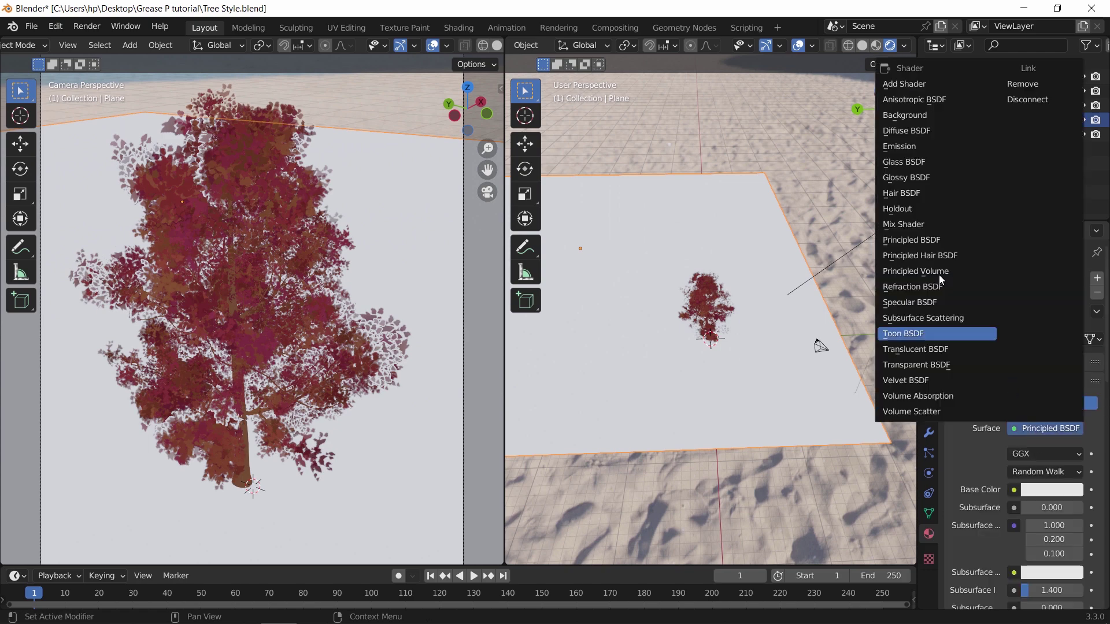
{"action": "left_click", "coordinate": [907, 177]}
Step: Add a 2 m cube at the base of the tree
{"action": "key", "text": "shift+a"}
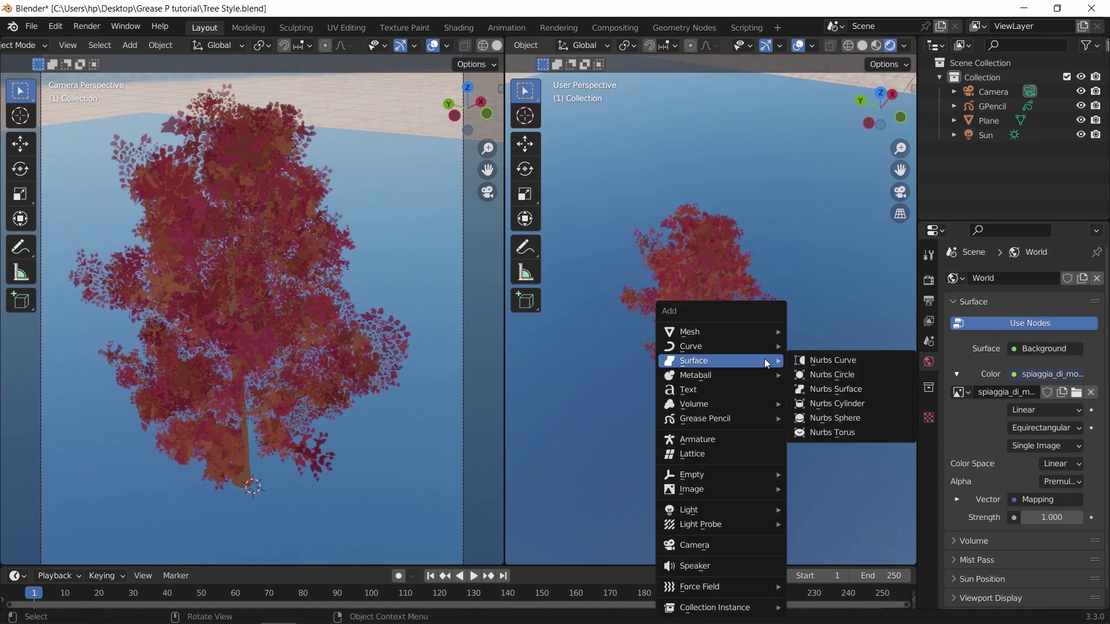
{"action": "mouse_move", "coordinate": [722, 332]}
{"action": "left_click", "coordinate": [817, 345]}
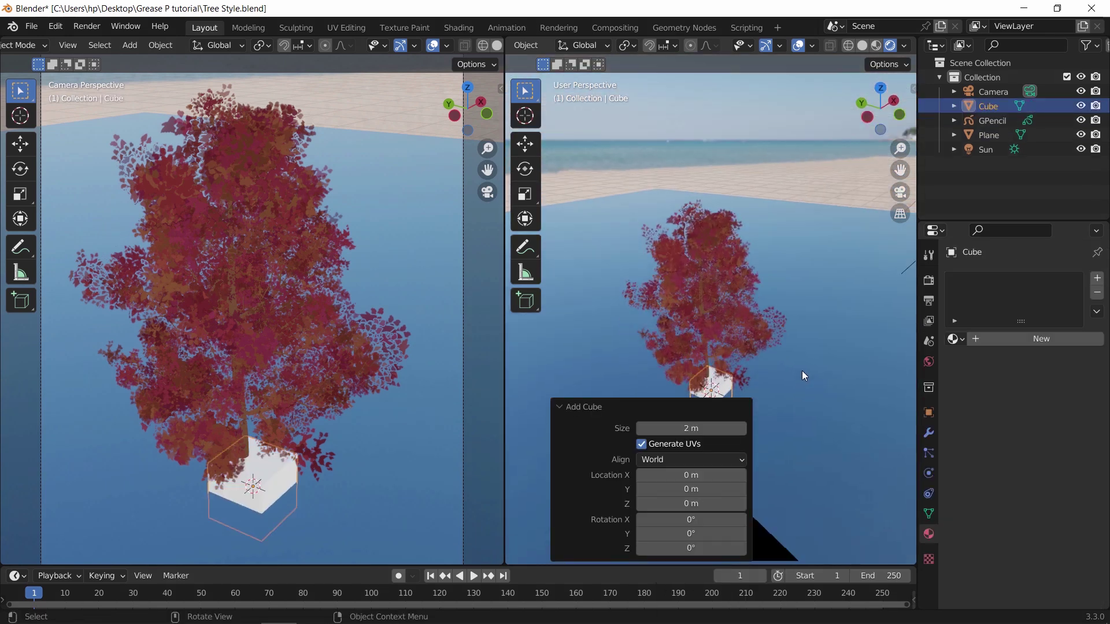
{"action": "left_click", "coordinate": [569, 408]}
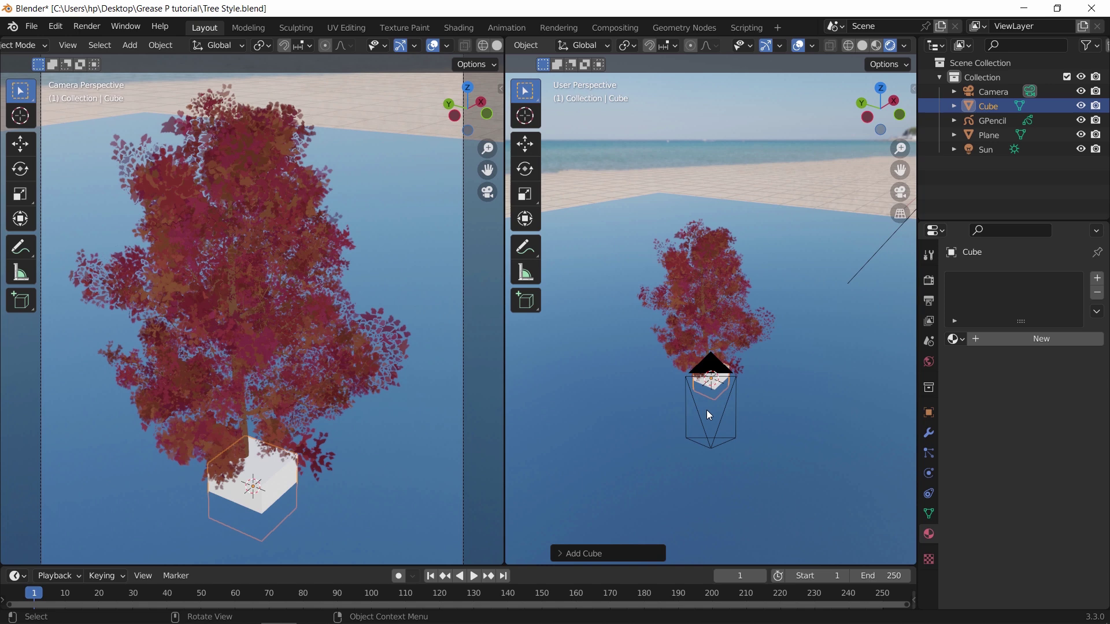
Step: Raise the cube vertically until it sits above the ground plane, then move it out in front of the tree
{"action": "key", "text": "g"}
{"action": "key", "text": "z"}
{"action": "left_click", "coordinate": [731, 388]}
{"action": "key", "text": "g"}
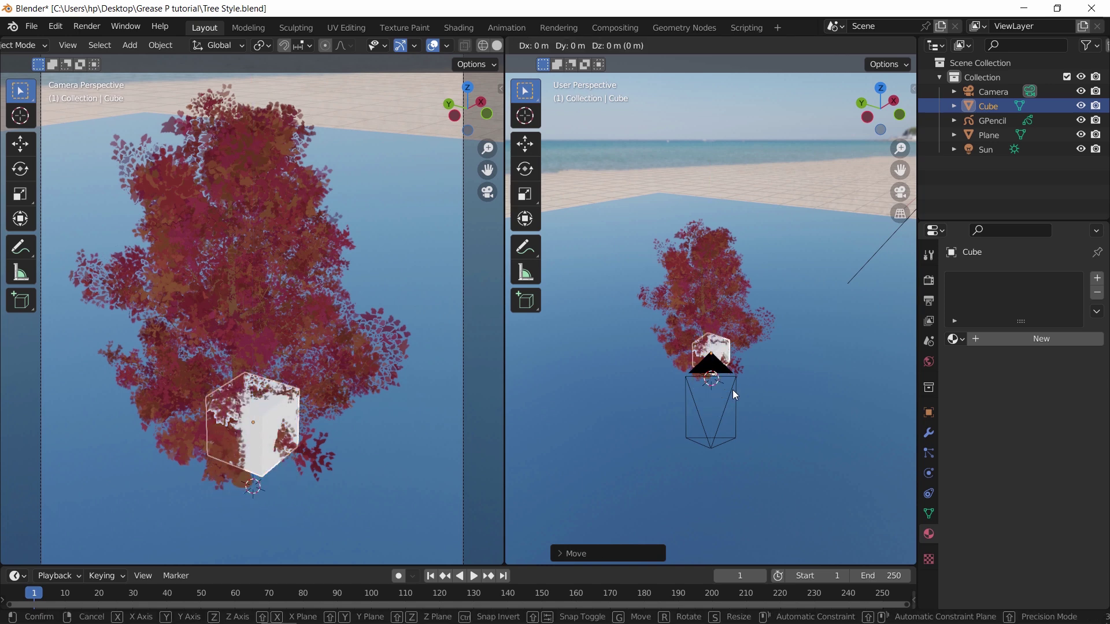
{"action": "left_click", "coordinate": [688, 428]}
Step: Select the ground plane and switch the render engine to Cycles to check the cube's reflection in the ground
{"action": "left_click", "coordinate": [685, 466]}
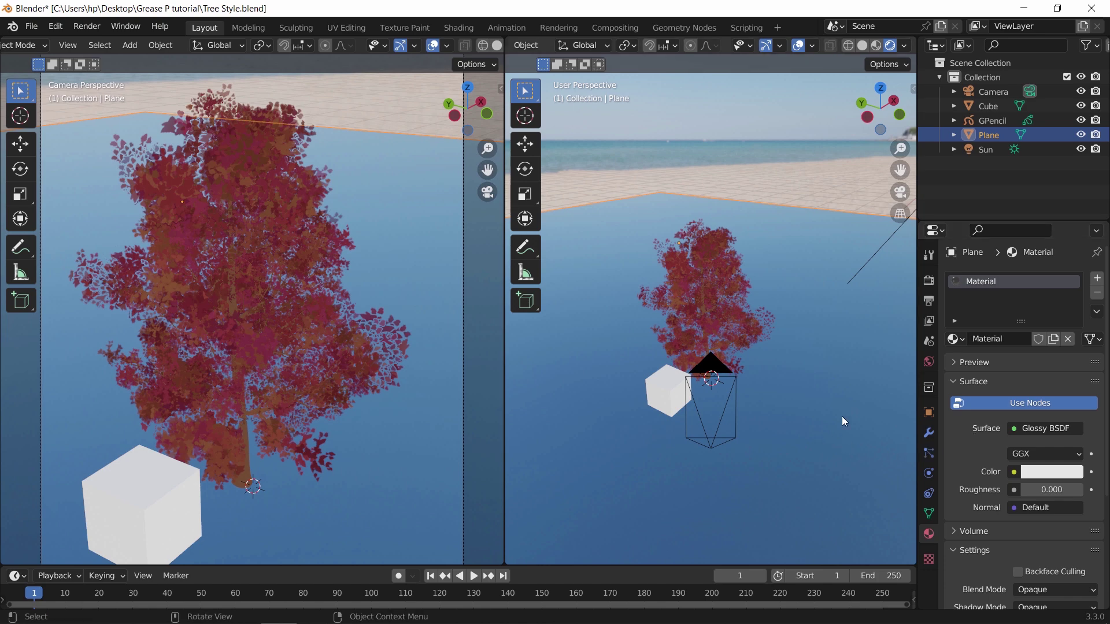
{"action": "left_click", "coordinate": [929, 280]}
{"action": "left_click", "coordinate": [1035, 277]}
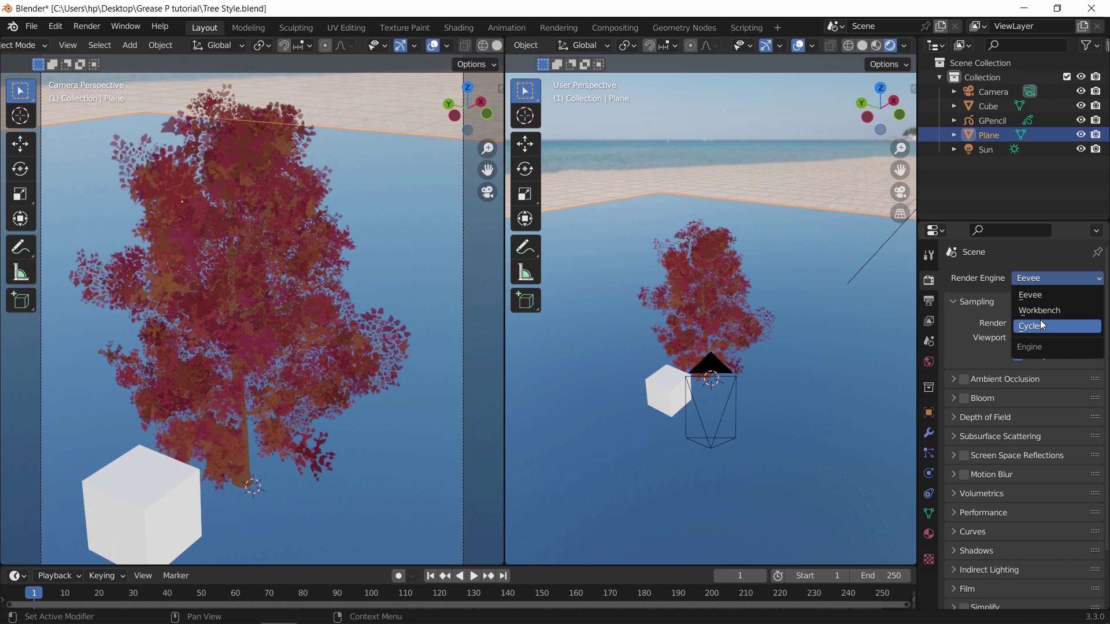
{"action": "left_click", "coordinate": [1041, 326]}
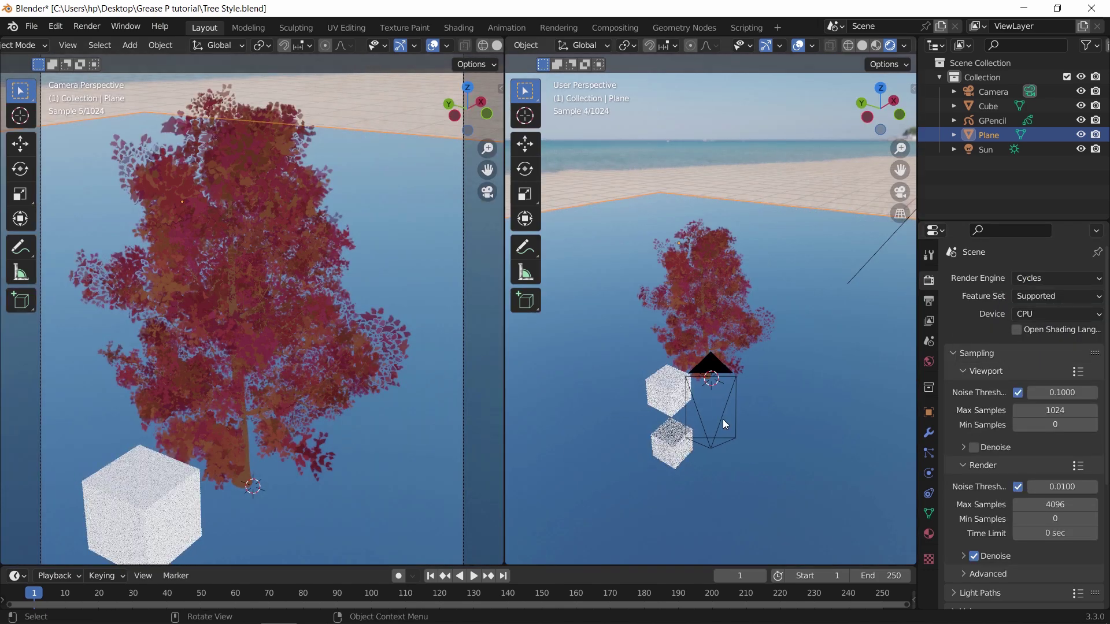
{"action": "middle_click_drag", "start_coordinate": [723, 419], "coordinate": [664, 466]}
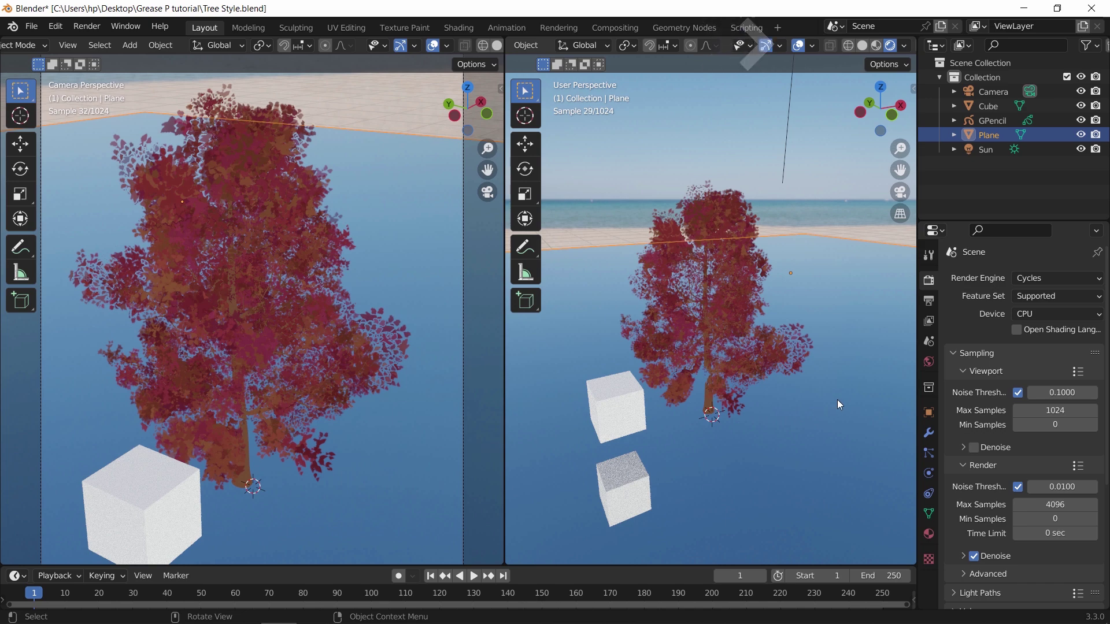
Step: Delete the test cube and expand the camera view into a single large 3D viewport
{"action": "left_click", "coordinate": [157, 478]}
{"action": "key", "text": "x"}
{"action": "left_click", "coordinate": [157, 479]}
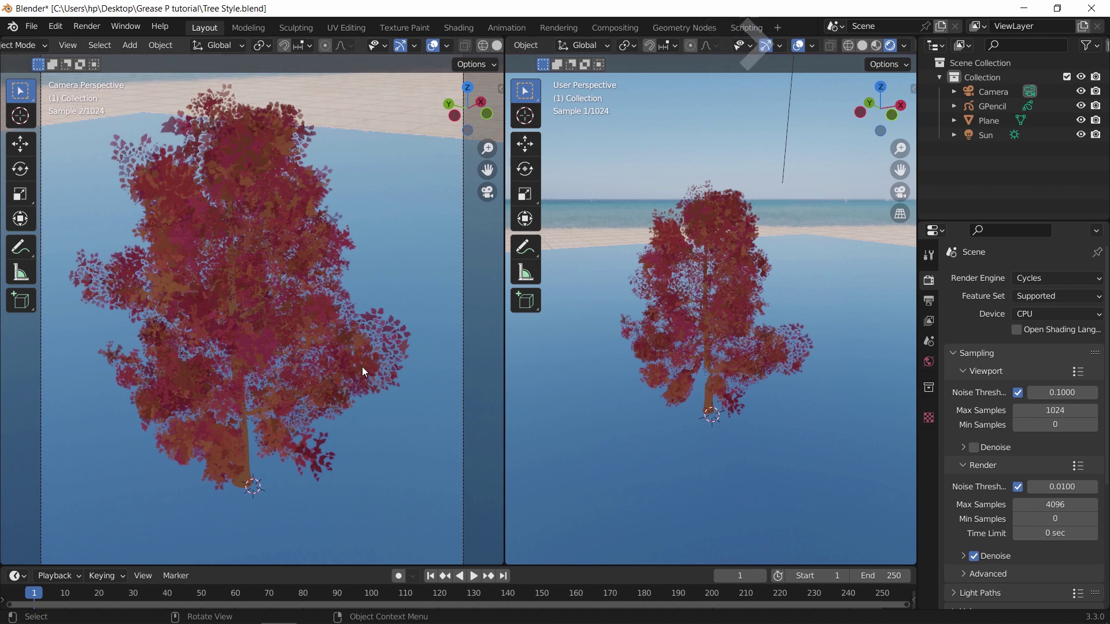
{"action": "key", "text": "ctrl+space"}
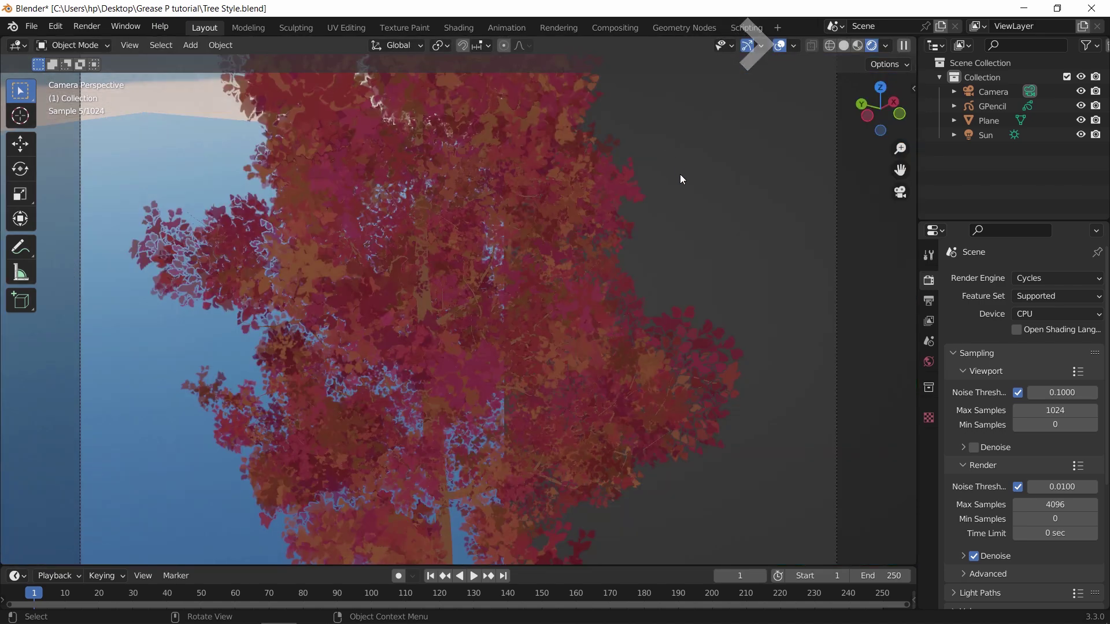